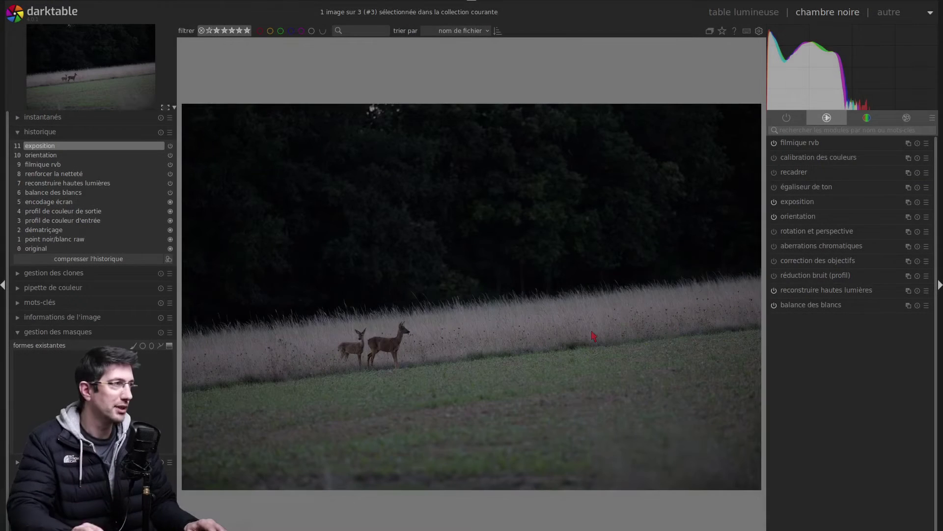
Step: Straighten the photo in the rotation and perspective module by levelling the base of the tall grass, about -6.54°
{"action": "left_click", "coordinate": [817, 235]}
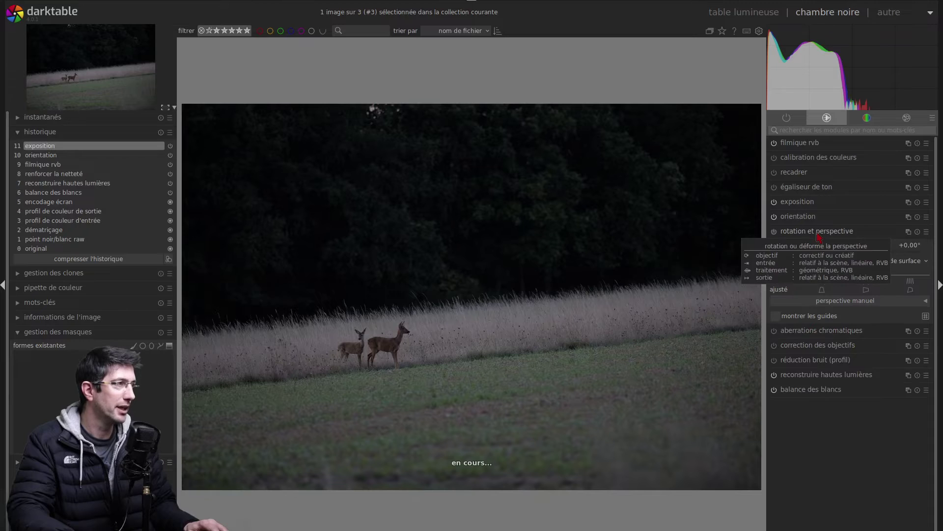
{"action": "left_click", "coordinate": [775, 232]}
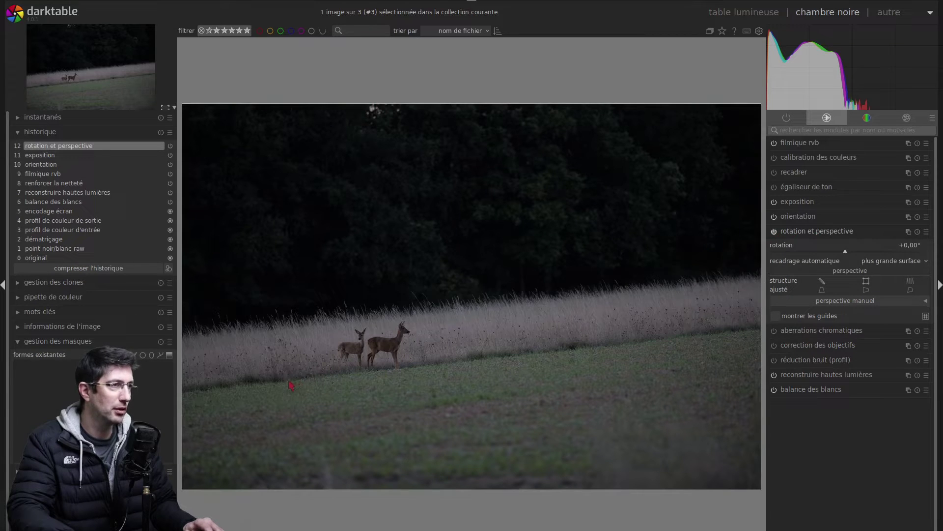
{"action": "left_click_drag", "start_coordinate": [290, 386], "coordinate": [712, 335]}
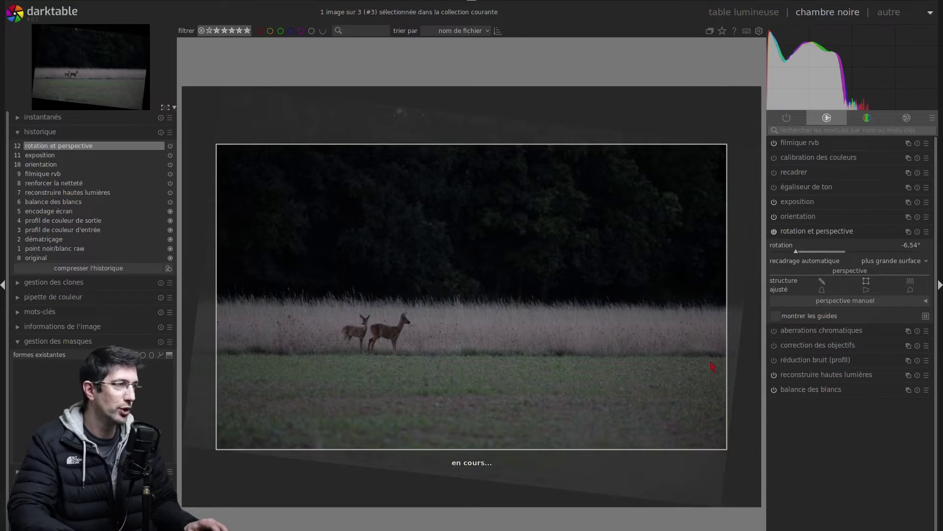
{"action": "left_click", "coordinate": [835, 232]}
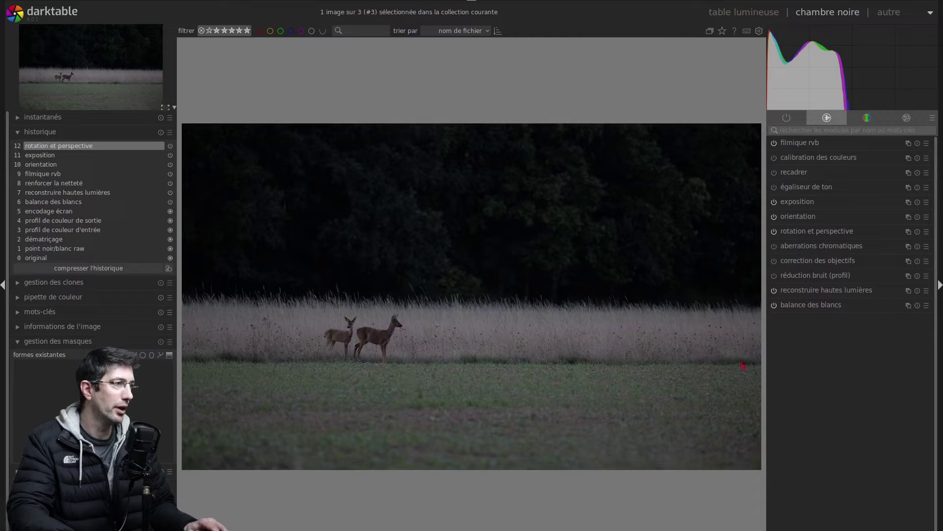
Step: Crop the photo tighter around the two deer, keeping the tree line above and a strip of field below
{"action": "left_click", "coordinate": [811, 175]}
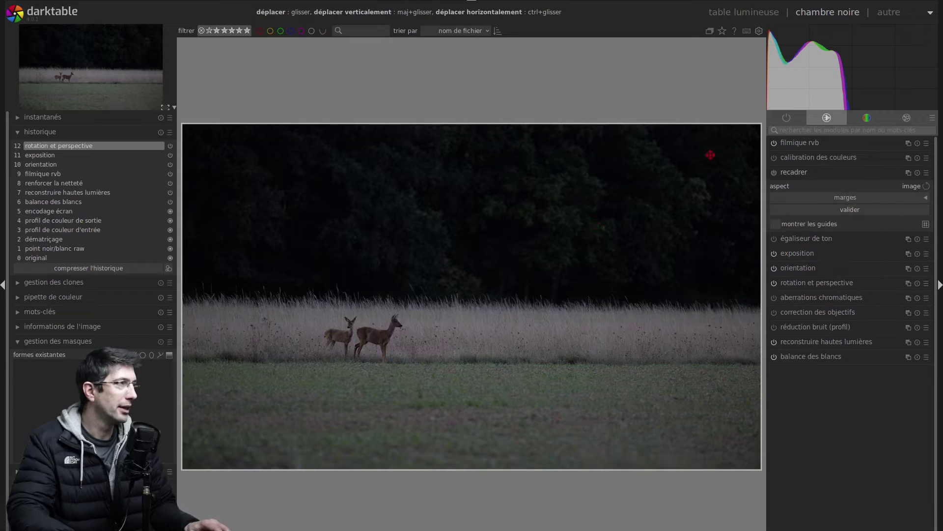
{"action": "left_click_drag", "start_coordinate": [751, 133], "coordinate": [528, 263]}
{"action": "left_click_drag", "start_coordinate": [449, 347], "coordinate": [535, 284]}
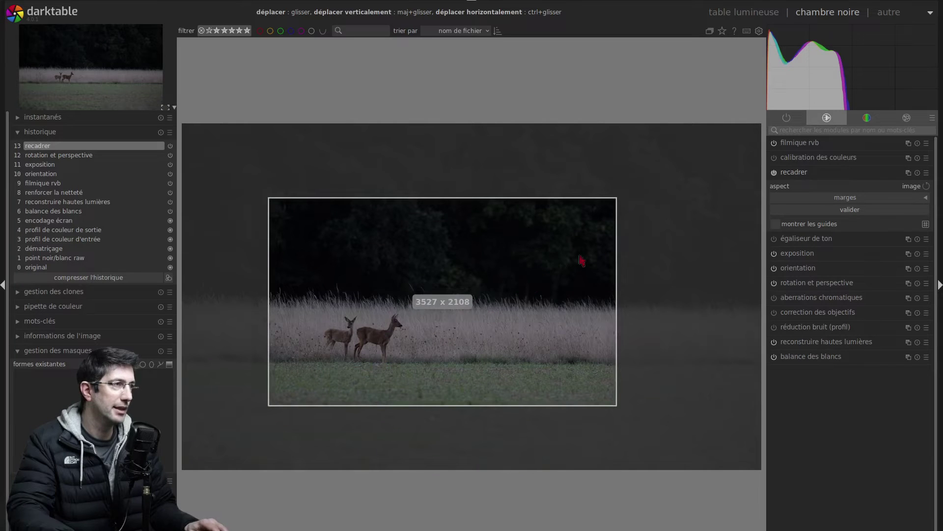
{"action": "left_click_drag", "start_coordinate": [609, 205], "coordinate": [661, 173]}
{"action": "left_click_drag", "start_coordinate": [616, 261], "coordinate": [584, 265]}
{"action": "left_click", "coordinate": [823, 176]}
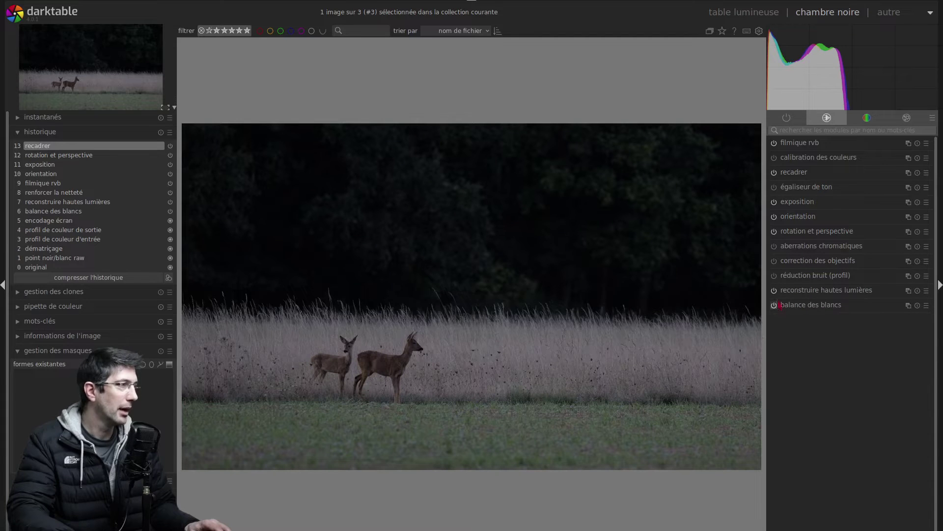
Step: Enable profiled noise reduction (réduction bruit) and switch to the colour assessment view with its white frame
{"action": "left_click", "coordinate": [775, 276]}
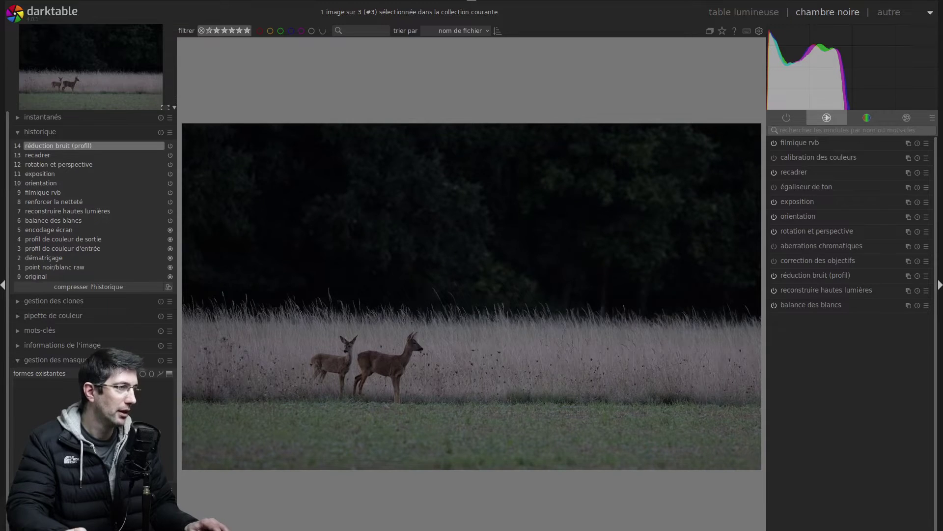
{"action": "key", "text": "ctrl+b"}
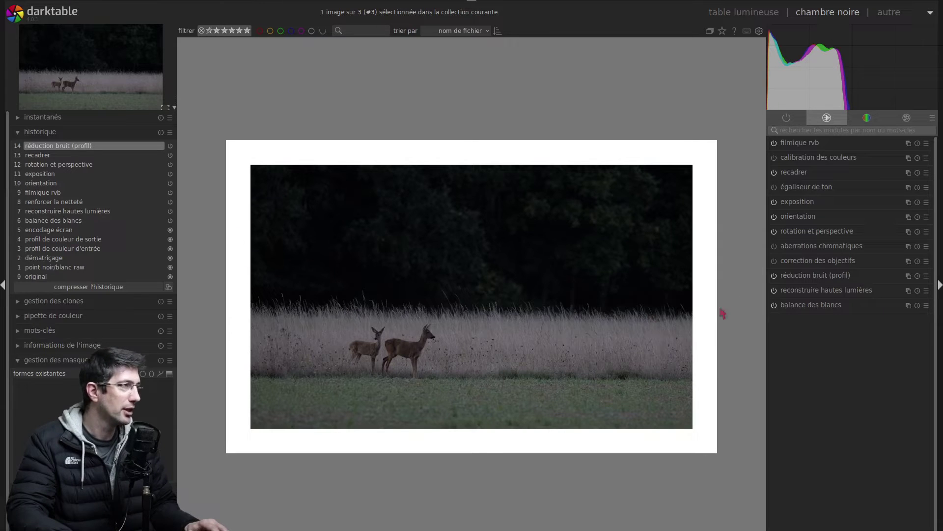
Step: Add a drawn path mask to the exposure module, enclosing the tall grass, the deer and the field below
{"action": "left_click", "coordinate": [861, 203]}
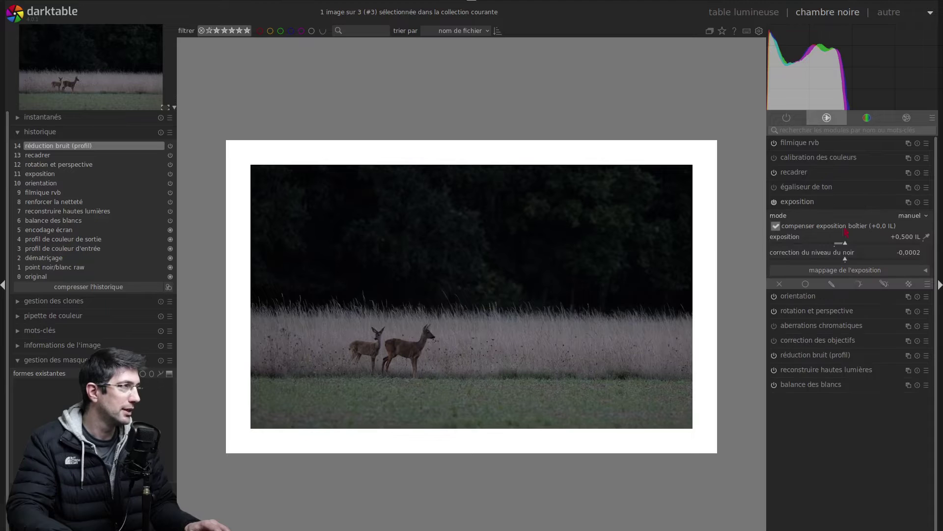
{"action": "left_click", "coordinate": [831, 284]}
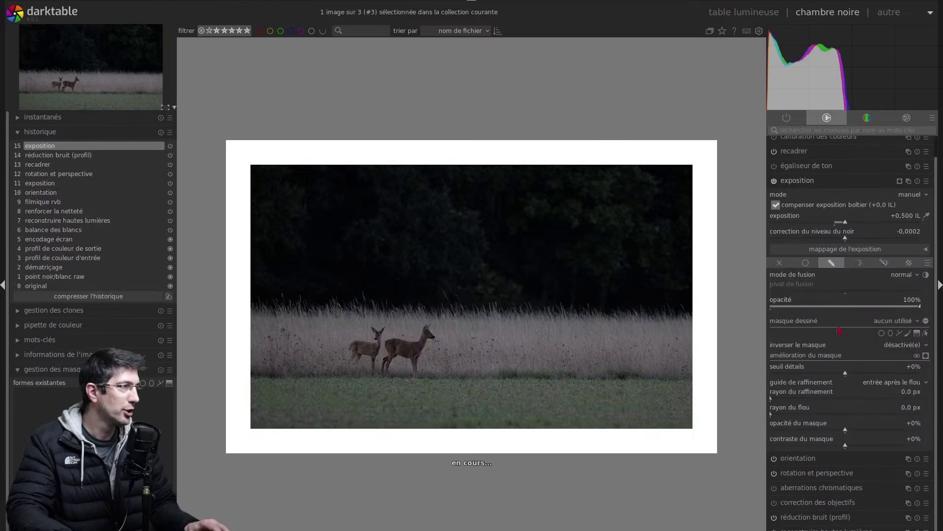
{"action": "left_click", "coordinate": [899, 333]}
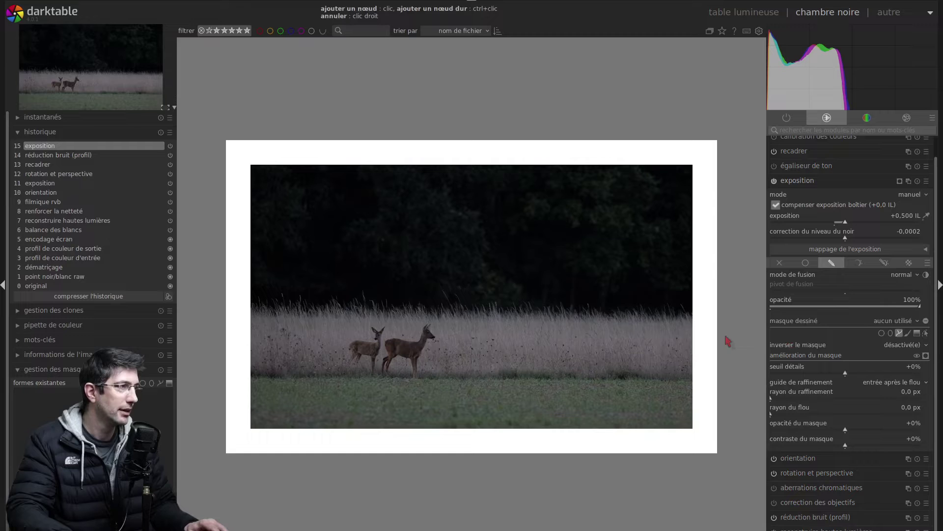
{"action": "left_click", "coordinate": [727, 331]}
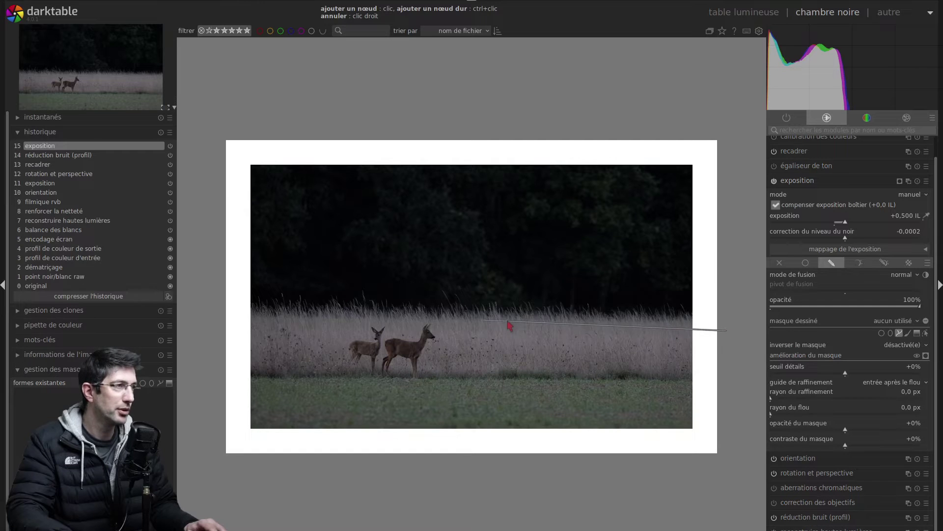
{"action": "left_click", "coordinate": [269, 320]}
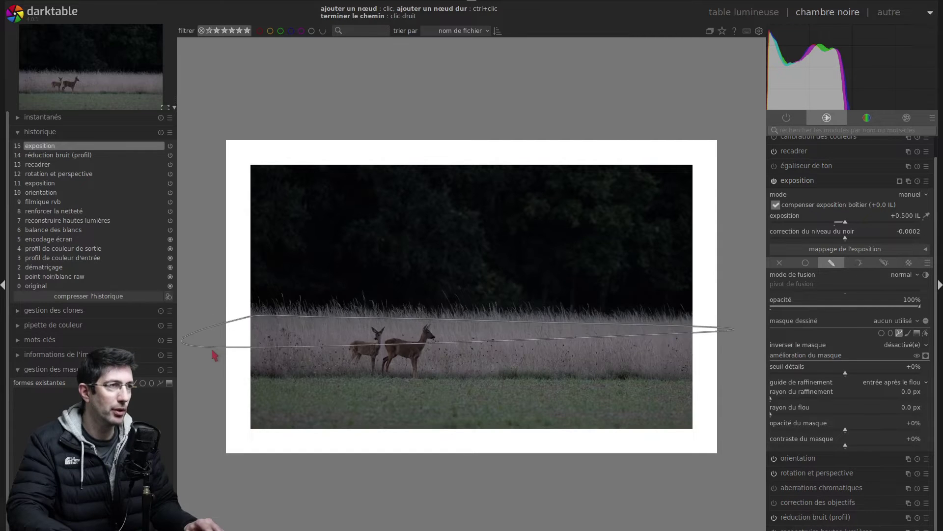
{"action": "left_click", "coordinate": [215, 440]}
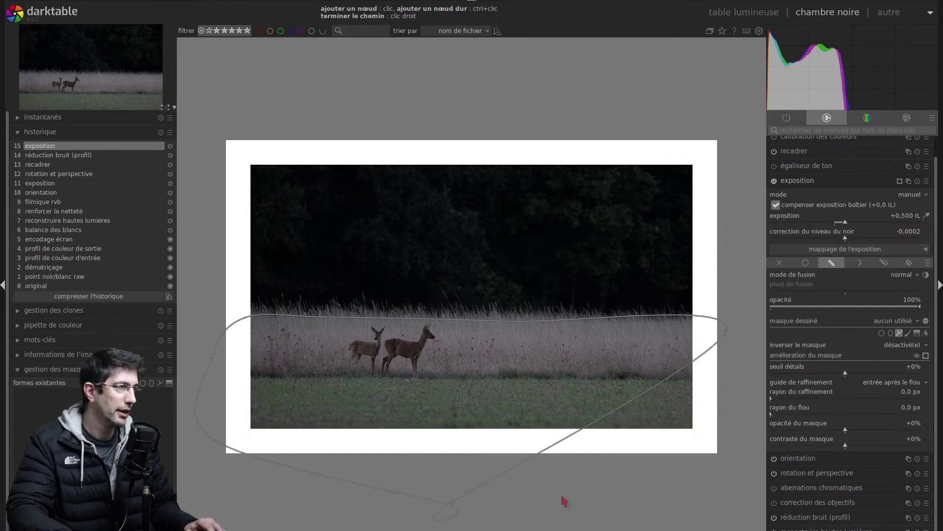
{"action": "left_click", "coordinate": [743, 452]}
{"action": "right_click", "coordinate": [721, 445]}
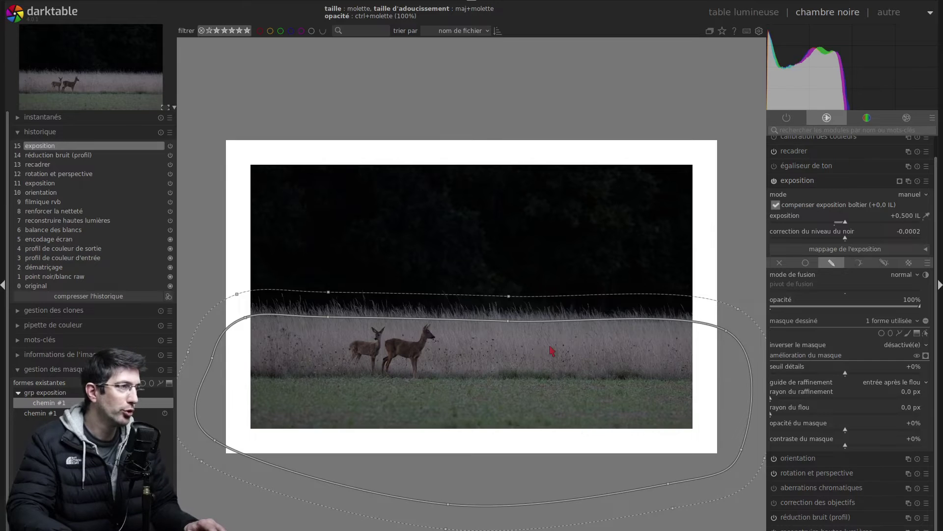
Step: Display the exposure mask overlay, move the path slightly down below the tree line, and hide the overlay
{"action": "left_click", "coordinate": [926, 356]}
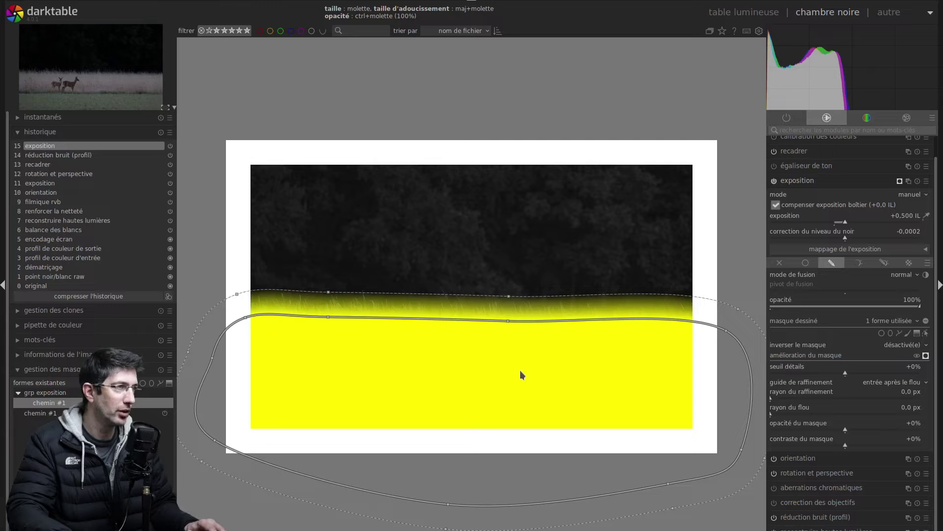
{"action": "left_click_drag", "start_coordinate": [521, 371], "coordinate": [519, 379]}
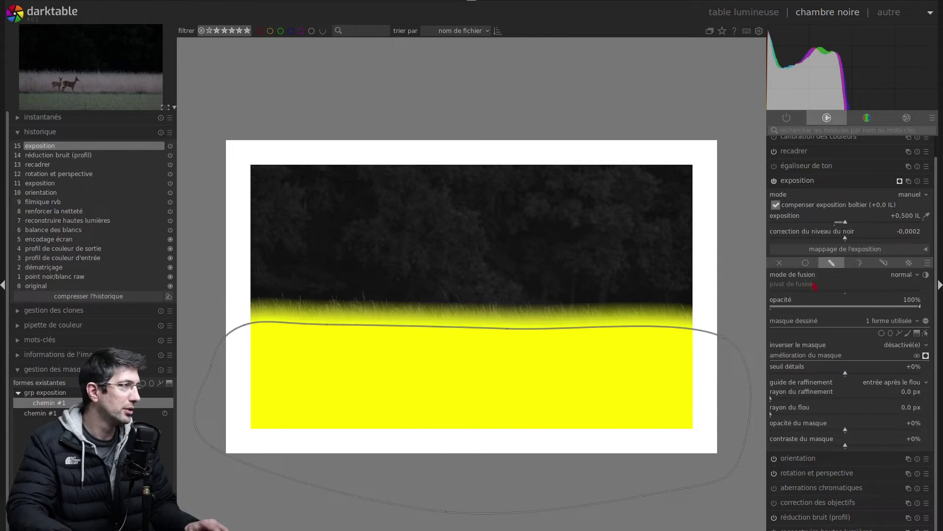
{"action": "left_click", "coordinate": [925, 356]}
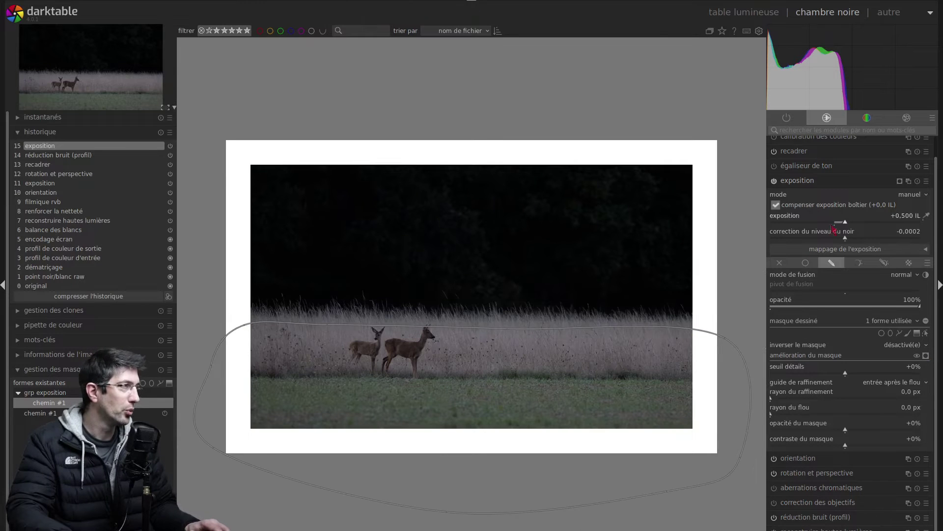
Step: Set the masked exposure to +1.506 IL and shift the path mask slightly lower
{"action": "left_click_drag", "start_coordinate": [848, 226], "coordinate": [868, 227]}
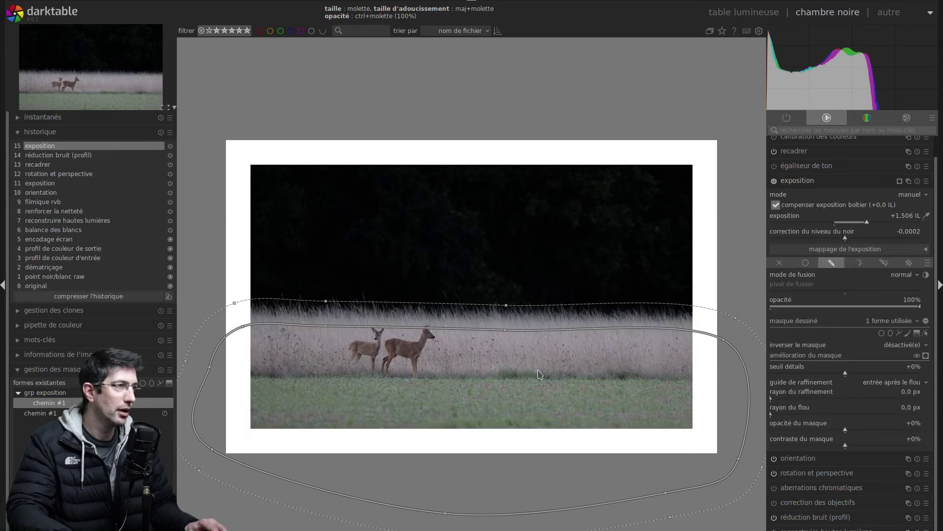
{"action": "left_click_drag", "start_coordinate": [536, 372], "coordinate": [536, 375]}
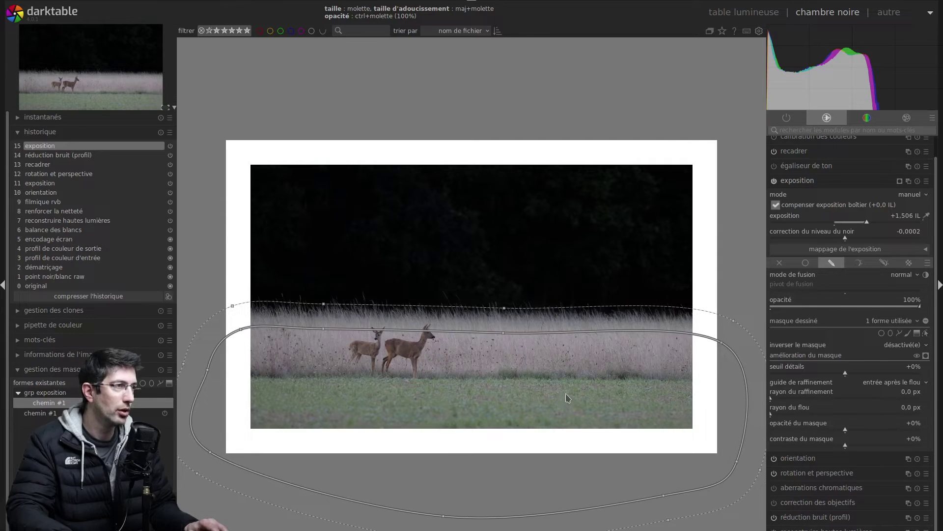
{"action": "left_click", "coordinate": [805, 183]}
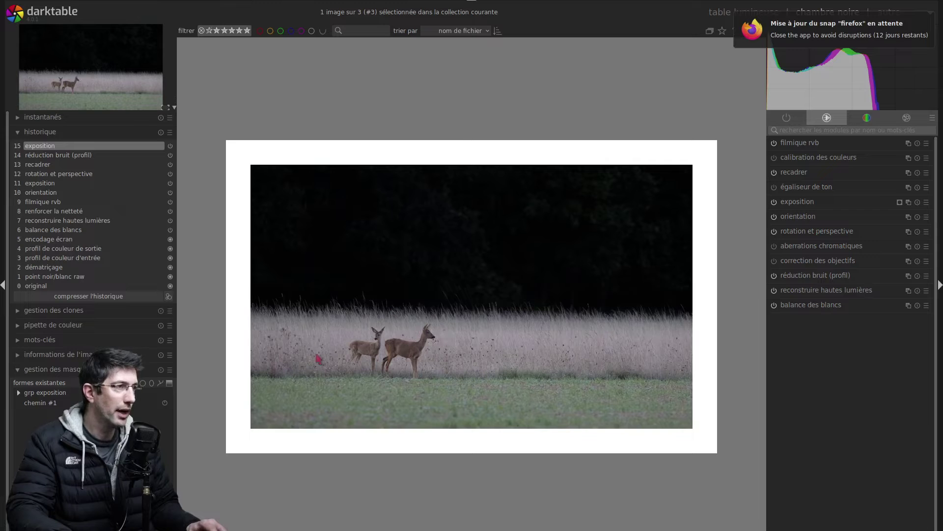
{"action": "left_click", "coordinate": [786, 39]}
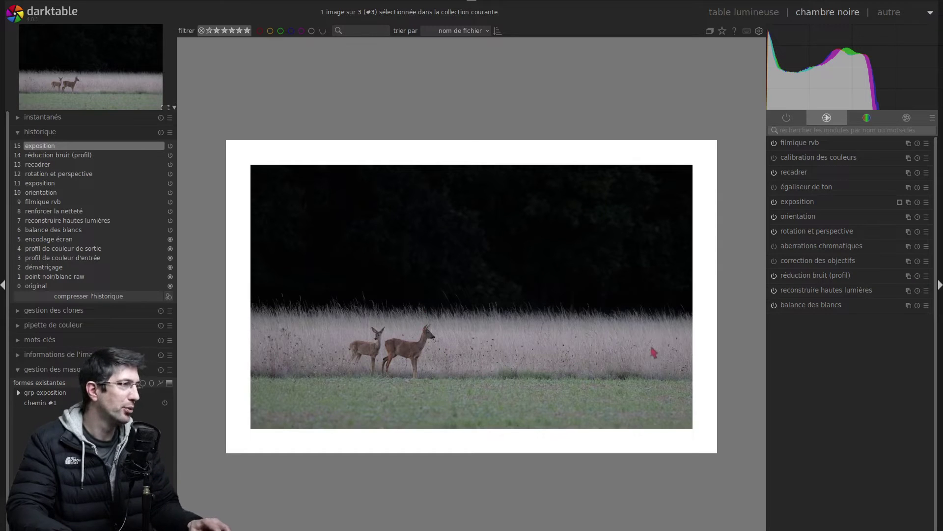
Step: Apply the "suppression de la brume" preset of the diffusion ou netteté module
{"action": "left_click", "coordinate": [867, 119]}
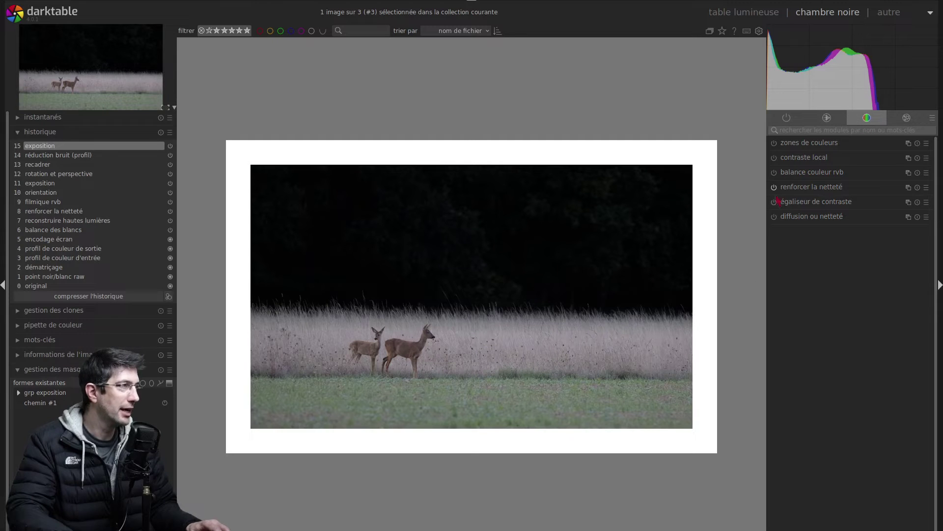
{"action": "left_click", "coordinate": [828, 220]}
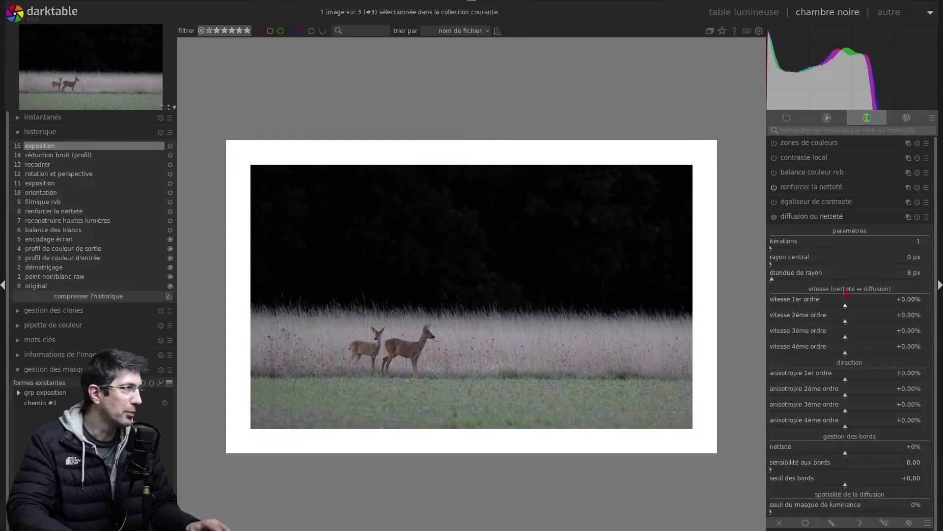
{"action": "left_click", "coordinate": [843, 220]}
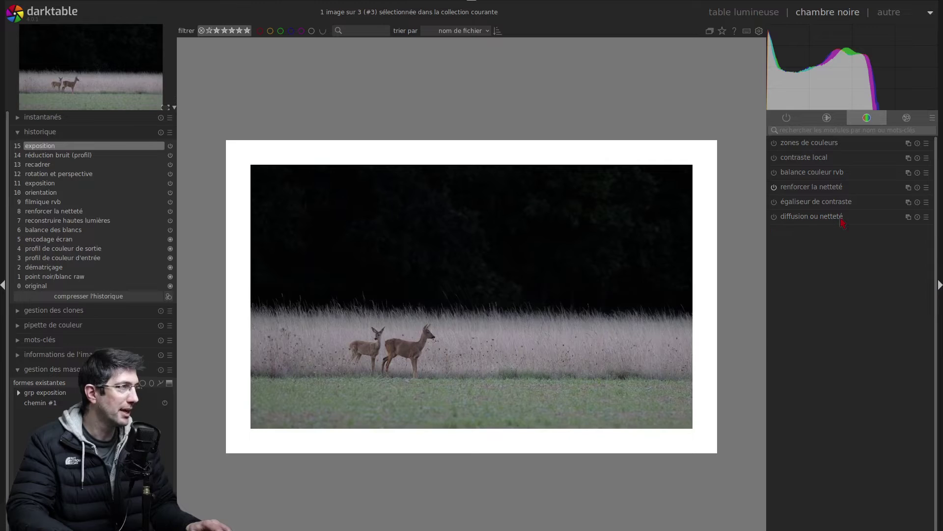
{"action": "left_click", "coordinate": [927, 218]}
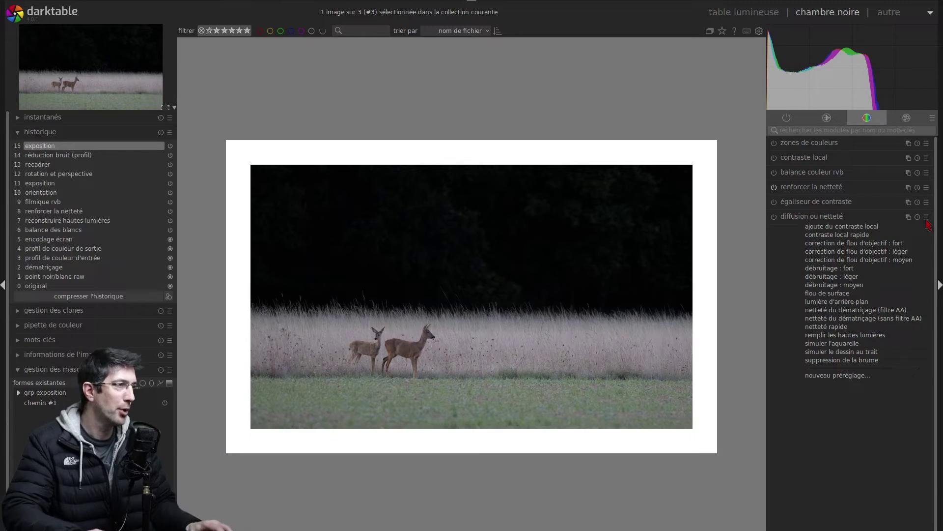
{"action": "left_click", "coordinate": [861, 364]}
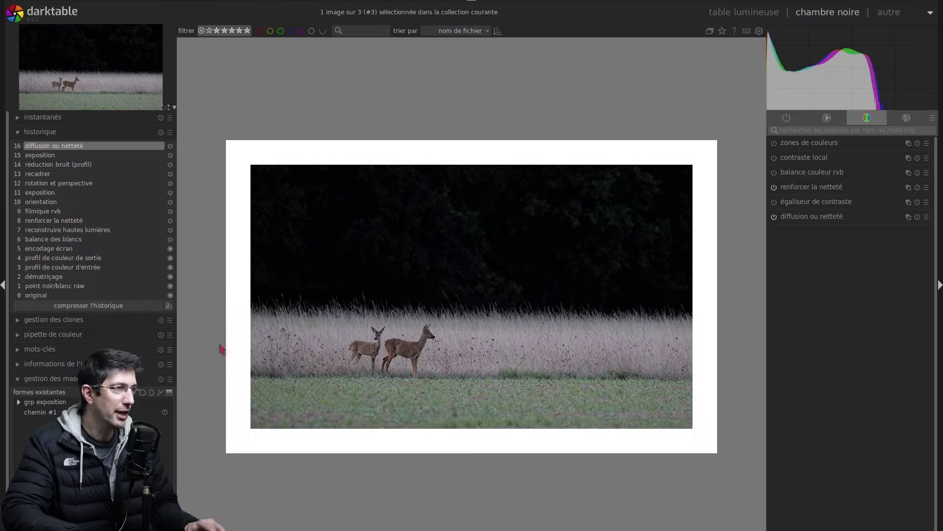
Step: Take a snapshot of the edit at history step 15 (exposition), and return to step 16 (diffusion ou netteté)
{"action": "left_click", "coordinate": [98, 155]}
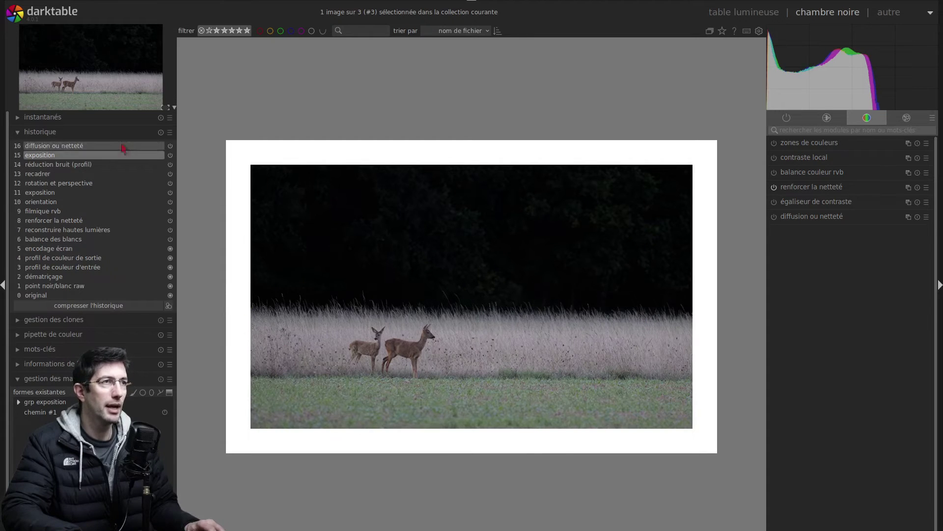
{"action": "left_click", "coordinate": [105, 118]}
{"action": "left_click", "coordinate": [104, 146]}
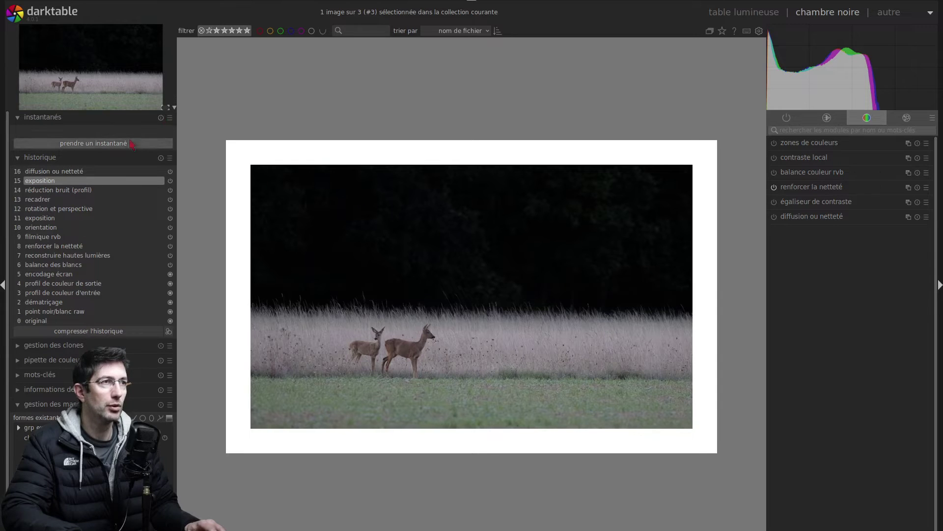
{"action": "left_click", "coordinate": [100, 173]}
Step: Compare the exposition snapshot with the current edit by moving the split line, and end the comparison
{"action": "left_click", "coordinate": [113, 131]}
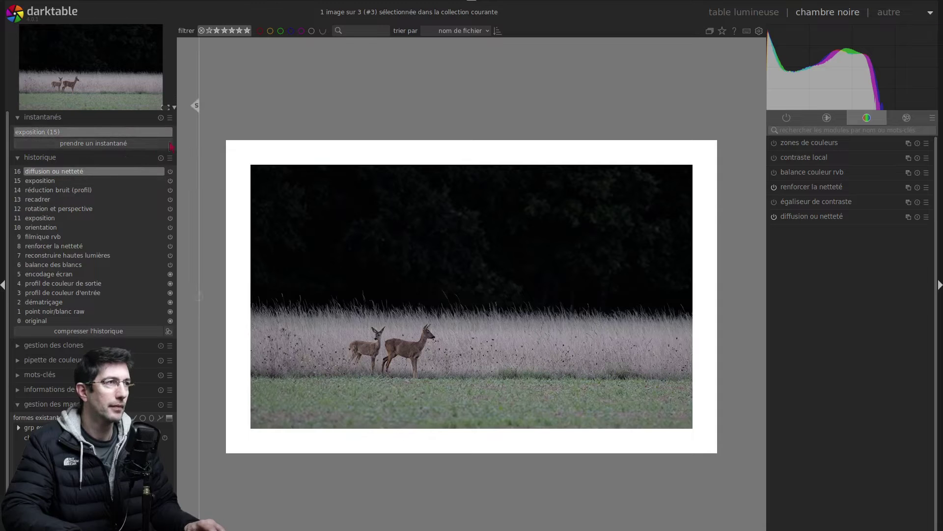
{"action": "left_click_drag", "start_coordinate": [195, 112], "coordinate": [285, 173]}
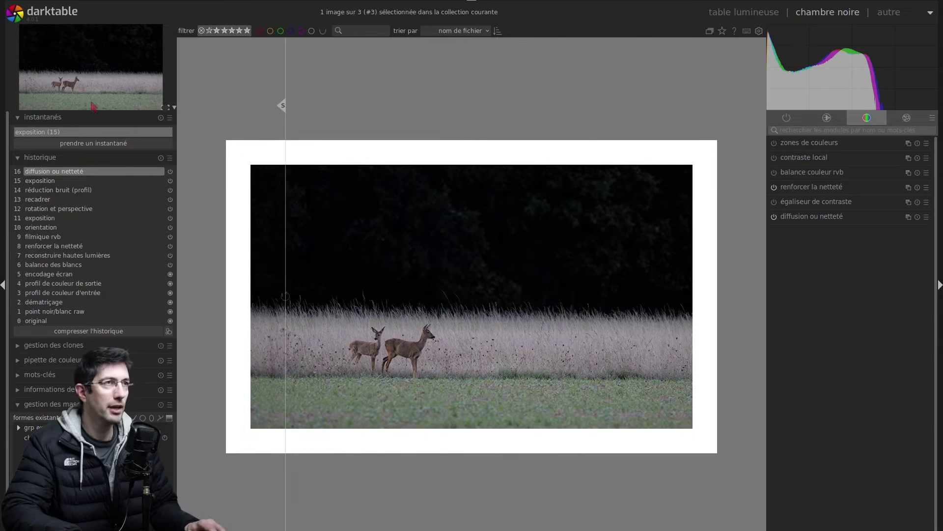
{"action": "left_click", "coordinate": [82, 133]}
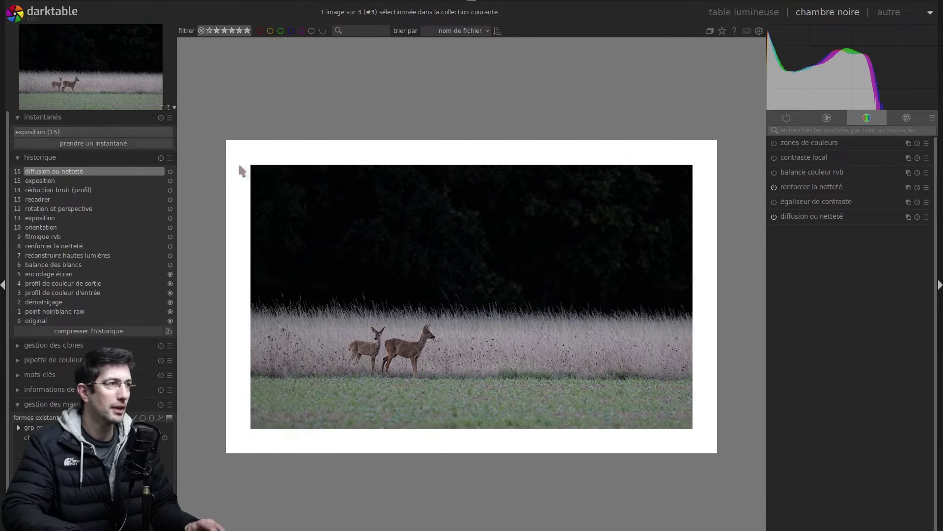
Step: Set netteté to +2% in the diffusion ou netteté module
{"action": "left_click", "coordinate": [830, 219]}
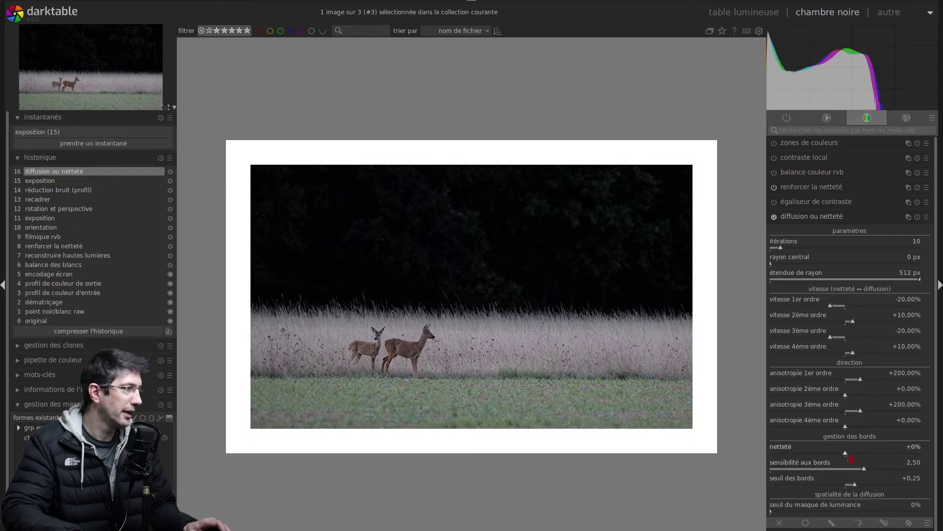
{"action": "scroll", "coordinate": [849, 458], "scroll_direction": "up", "scroll_amount": 1}
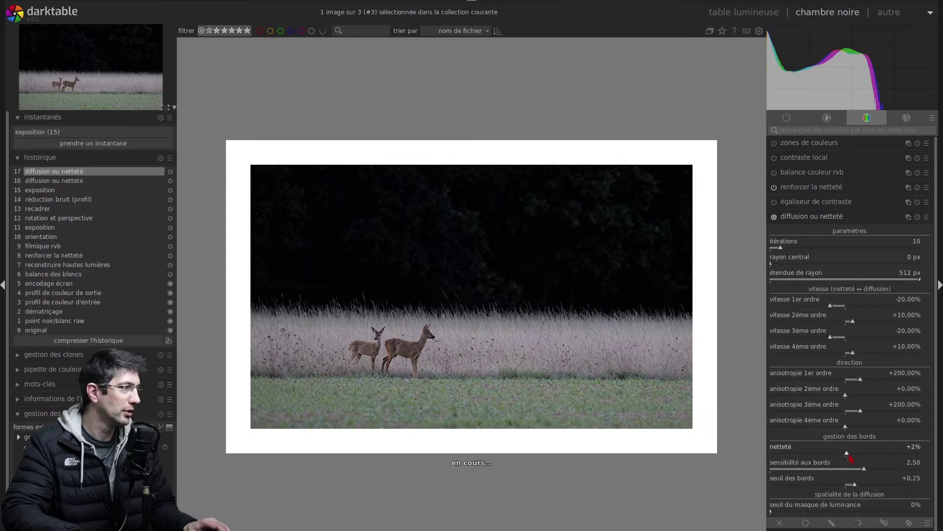
{"action": "left_click", "coordinate": [841, 217]}
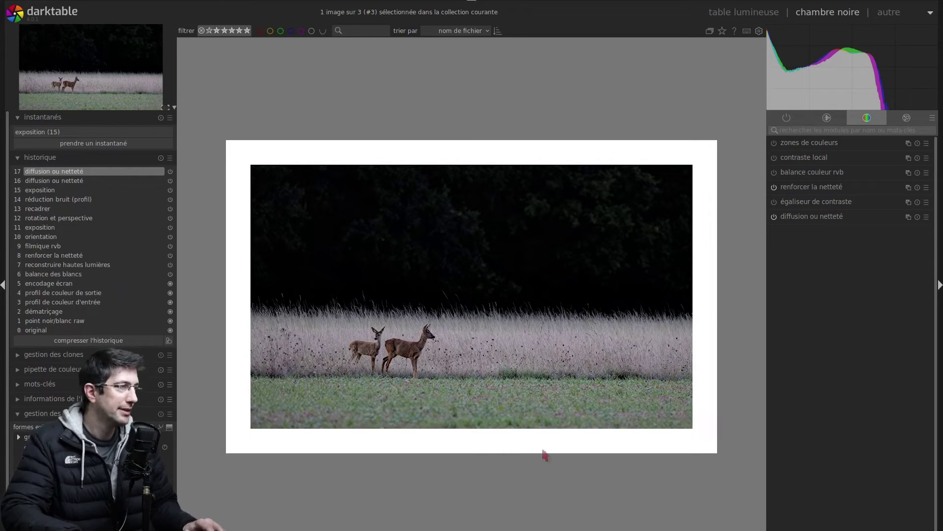
Step: Enable balance couleur rvb and set vibrance globale to +21,63% and chroma globale to +20,03%
{"action": "left_click", "coordinate": [774, 172]}
{"action": "left_click", "coordinate": [811, 172]}
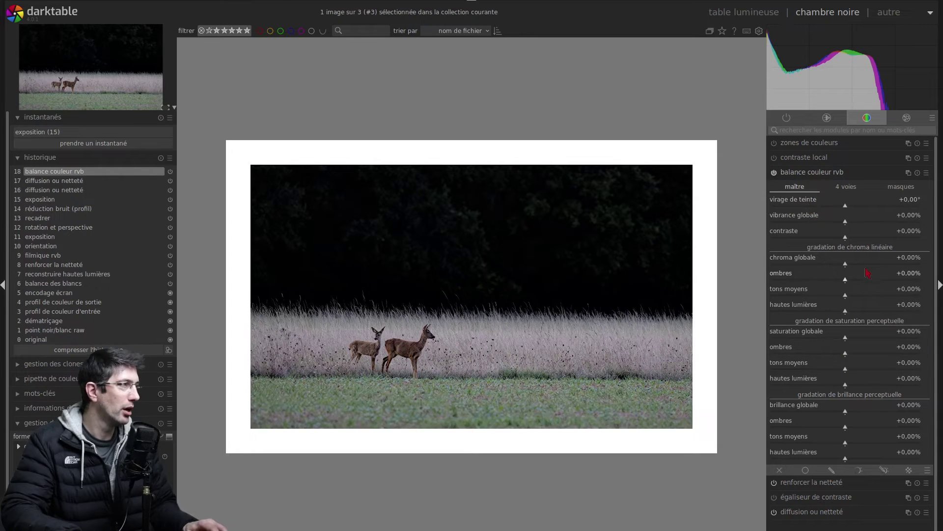
{"action": "left_click", "coordinate": [879, 224]}
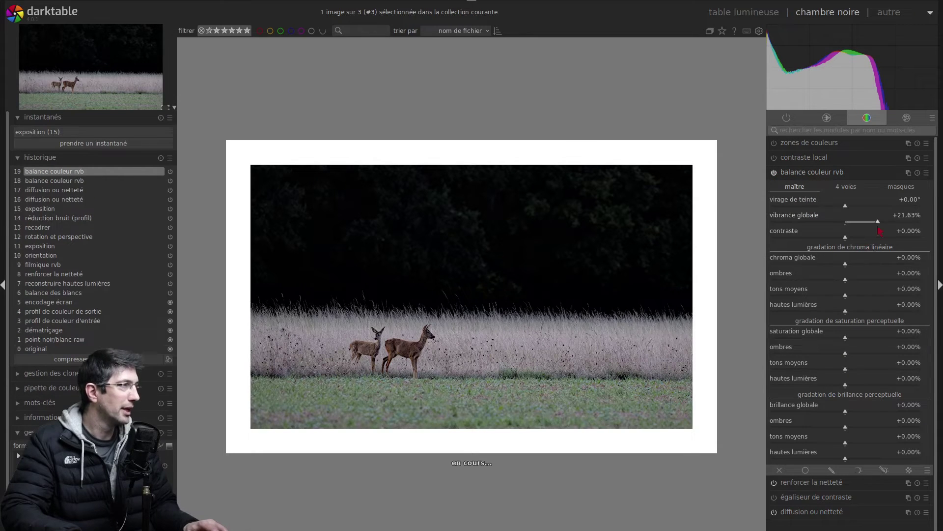
{"action": "left_click", "coordinate": [875, 265]}
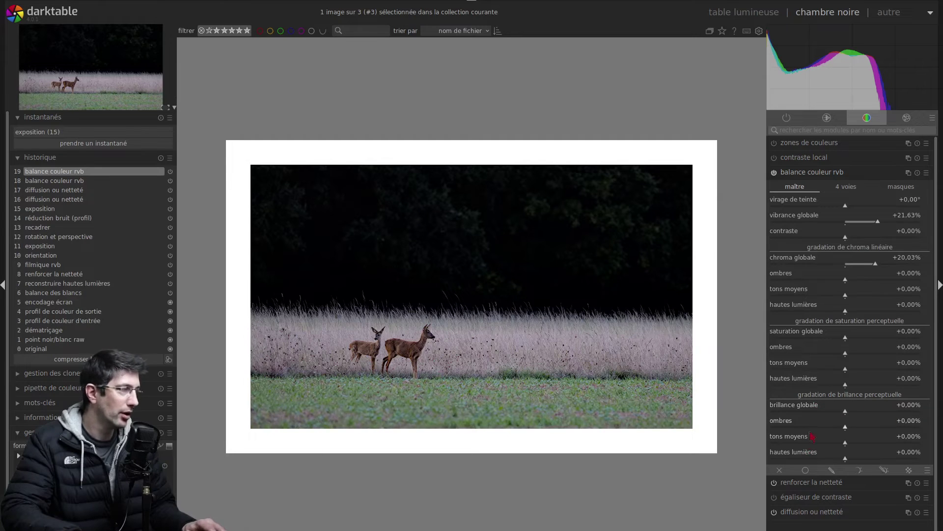
Step: Set the perceptual brilliance in balance couleur rvb to -8,37% for ombres, +9,36% for tons moyens and +13,95% for hautes lumières
{"action": "left_click", "coordinate": [839, 430]}
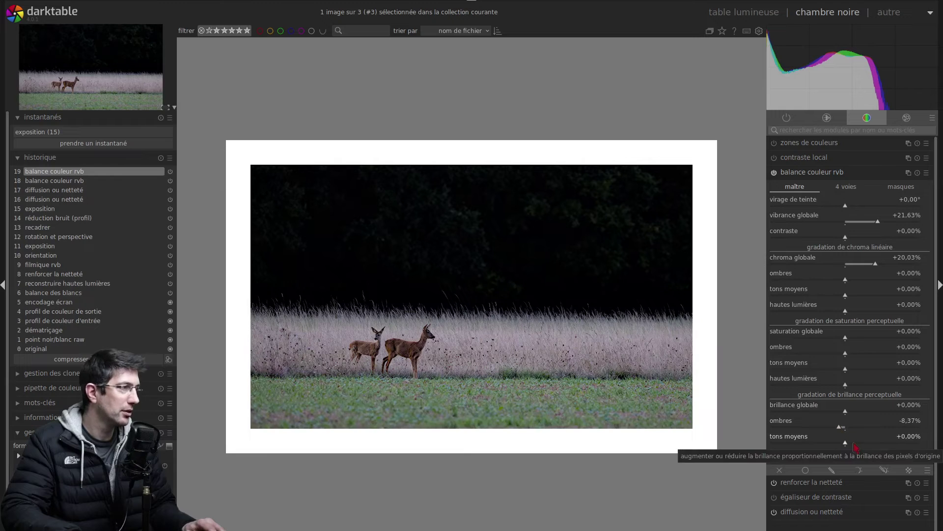
{"action": "left_click", "coordinate": [851, 443]}
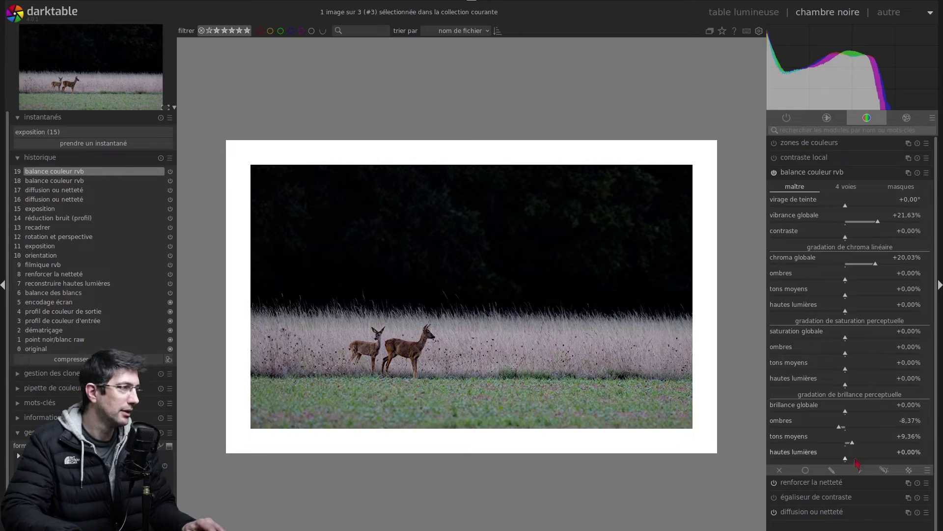
{"action": "left_click", "coordinate": [855, 459]}
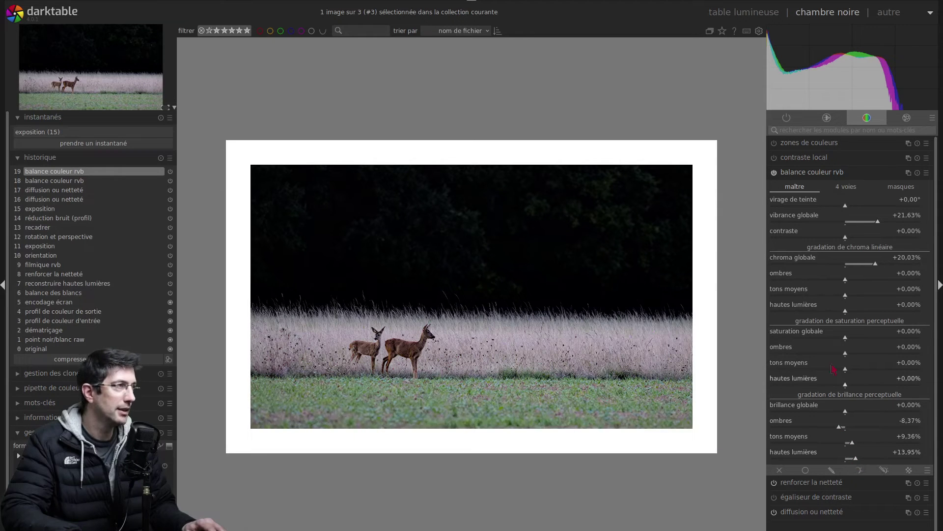
Step: Compare the photo without and with balance couleur rvb by disabling and re-enabling the module
{"action": "left_click", "coordinate": [792, 177]}
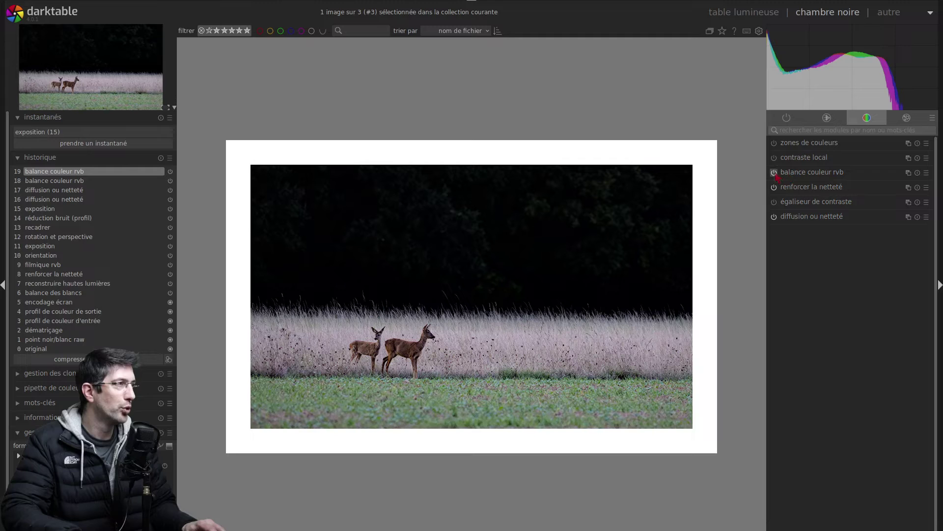
{"action": "left_click", "coordinate": [774, 173]}
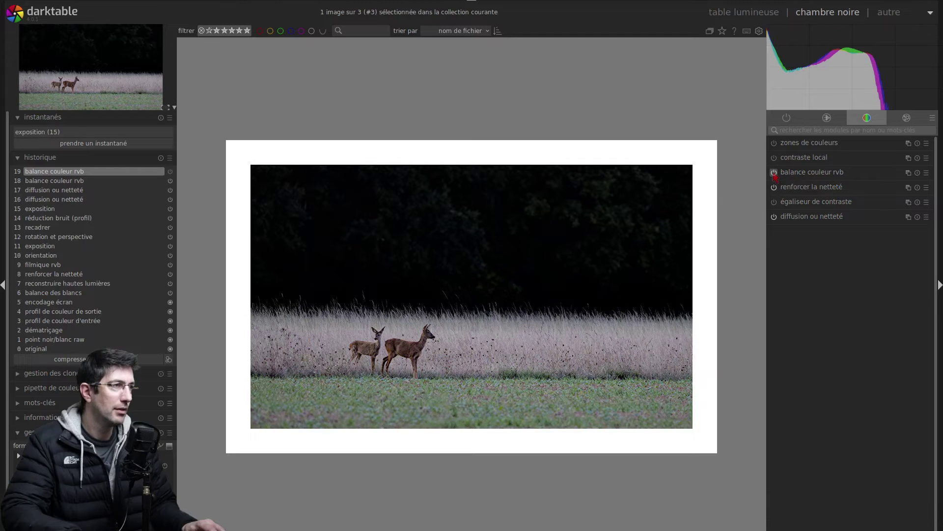
{"action": "left_click", "coordinate": [774, 173]}
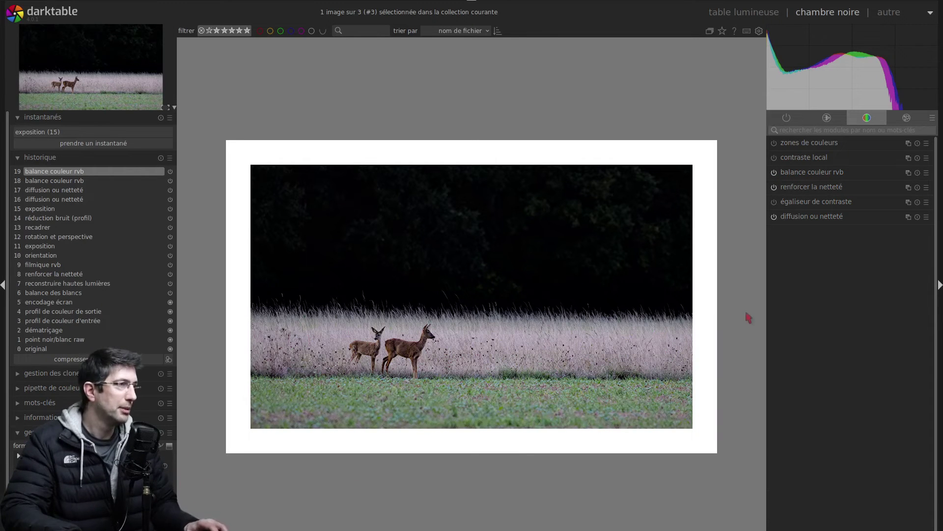
Step: Convert the photo to black and white with the "N&B : basée sur luminance" preset of calibration des couleurs, and dismiss the tumblerd error
{"action": "left_click", "coordinate": [828, 122]}
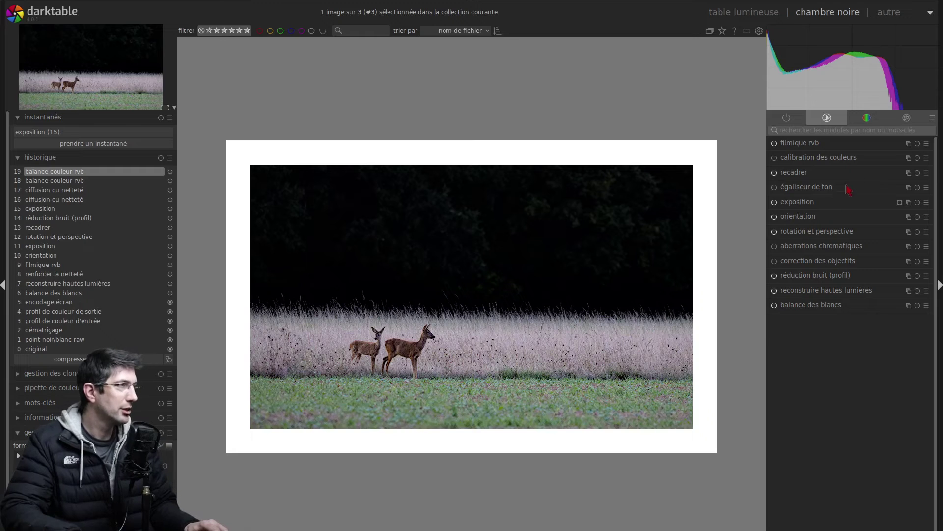
{"action": "left_click", "coordinate": [869, 162]}
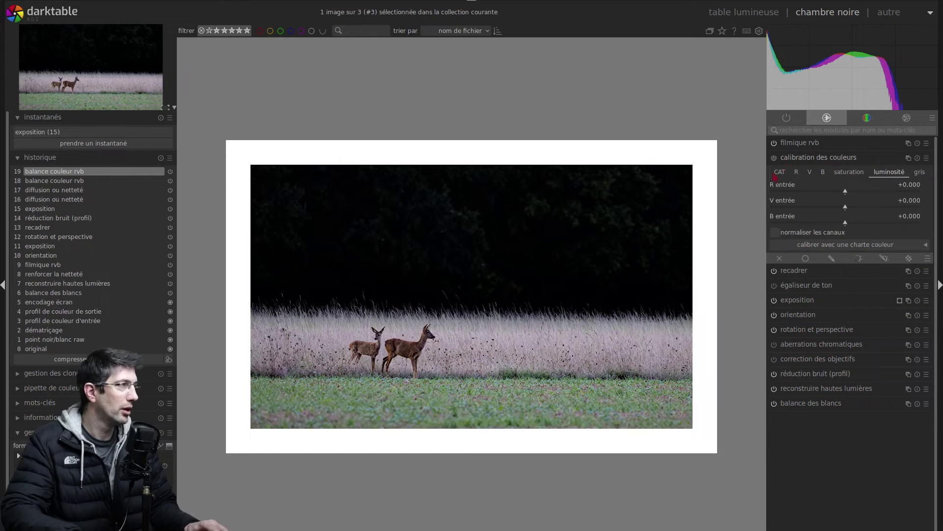
{"action": "left_click", "coordinate": [927, 158]}
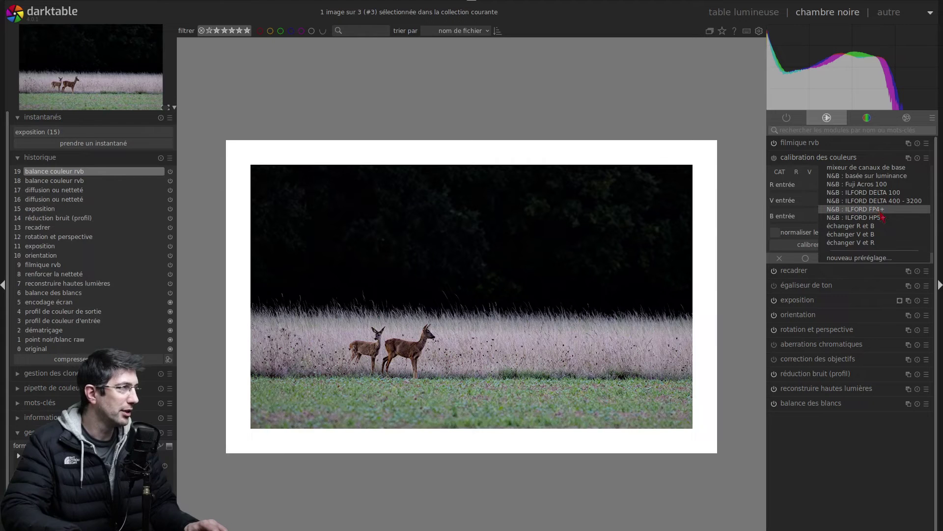
{"action": "left_click", "coordinate": [926, 165]}
{"action": "left_click", "coordinate": [921, 172]}
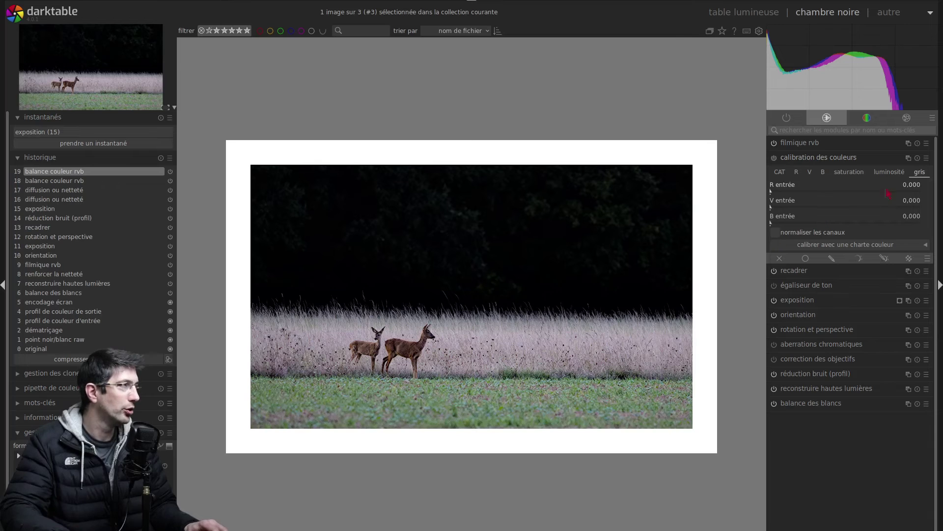
{"action": "left_click", "coordinate": [927, 158]}
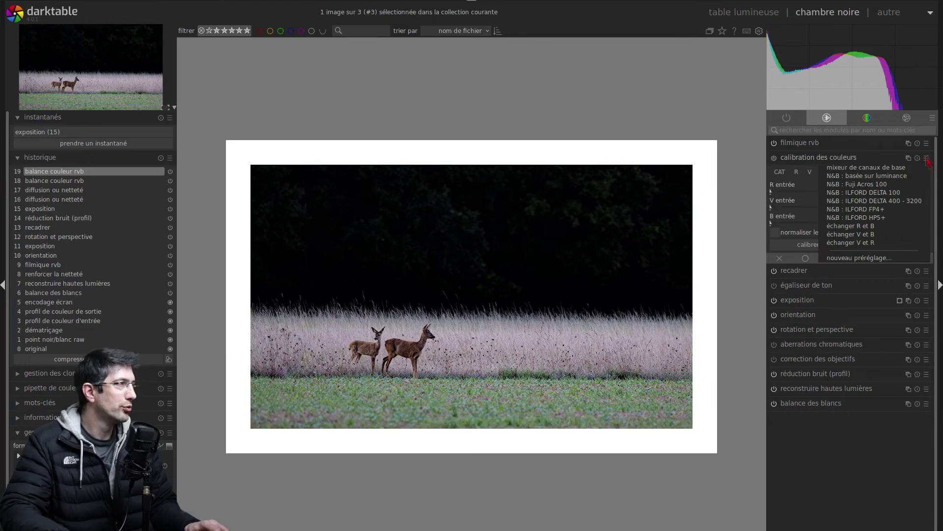
{"action": "left_click", "coordinate": [885, 176]}
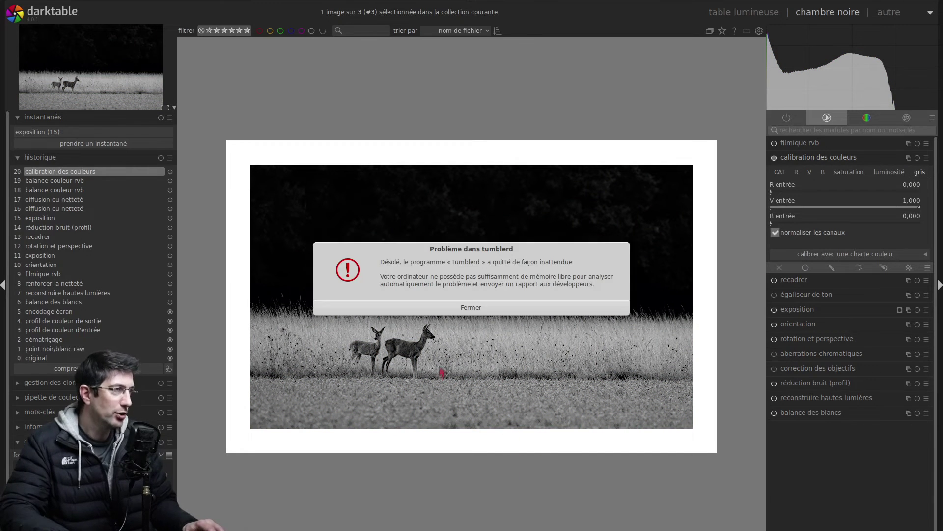
{"action": "left_click", "coordinate": [485, 309]}
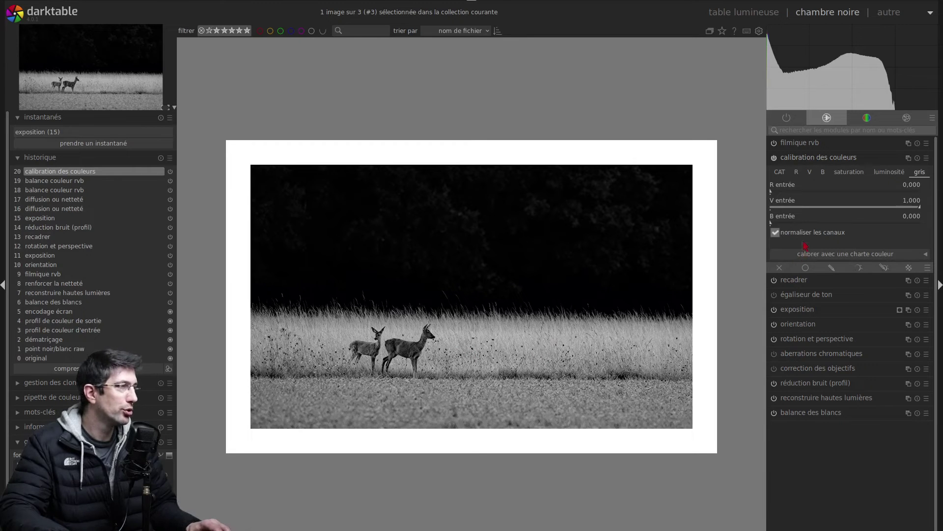
{"action": "left_click", "coordinate": [819, 159]}
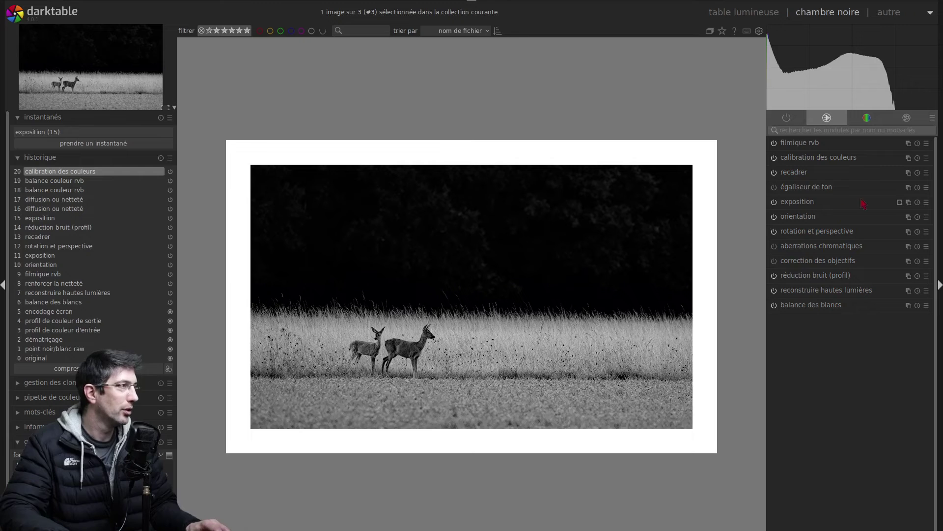
Step: Create a new instance of the exposition module and rename it "sol"
{"action": "left_click", "coordinate": [910, 203]}
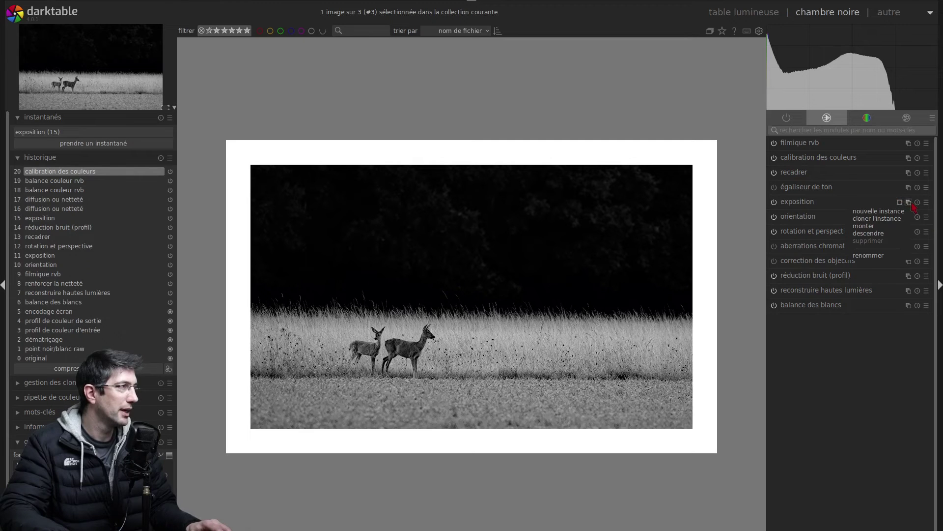
{"action": "left_click", "coordinate": [896, 212]}
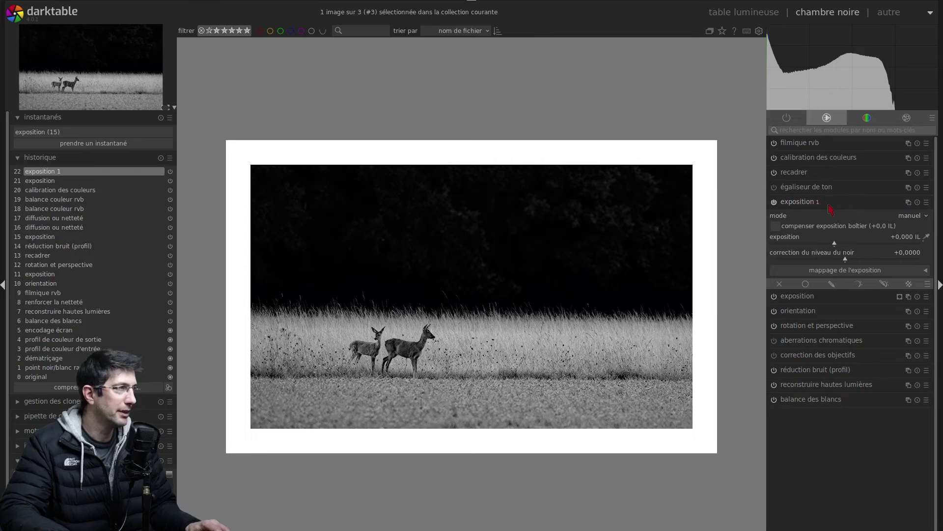
{"action": "left_click", "coordinate": [908, 203]}
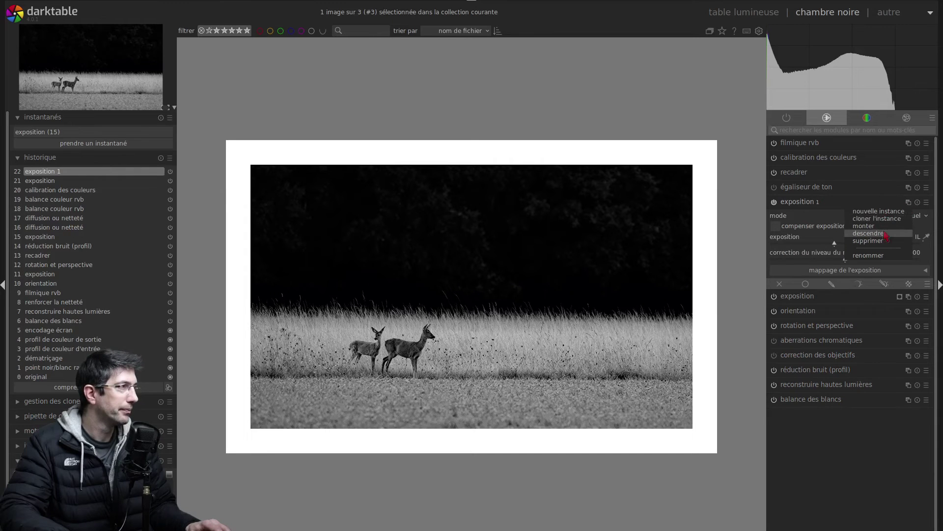
{"action": "left_click", "coordinate": [884, 255]}
{"action": "type", "text": "sol"}
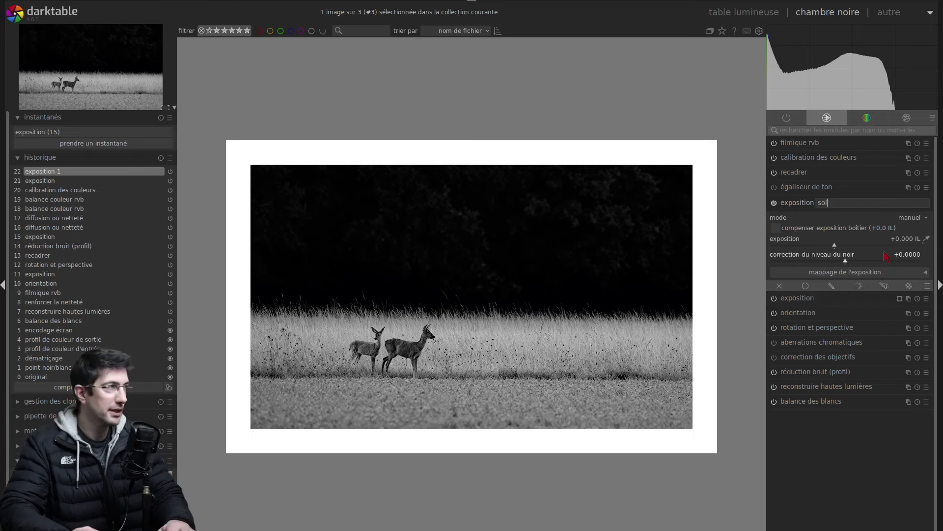
{"action": "key", "text": "Return"}
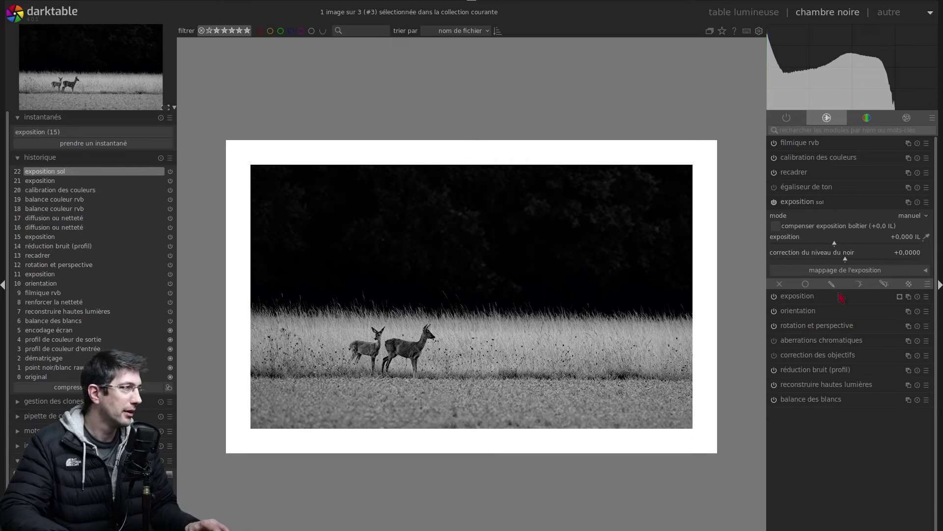
Step: Give exposition sol a drawn gradient mask placed horizontally over the ground just below the deer
{"action": "left_click", "coordinate": [831, 284]}
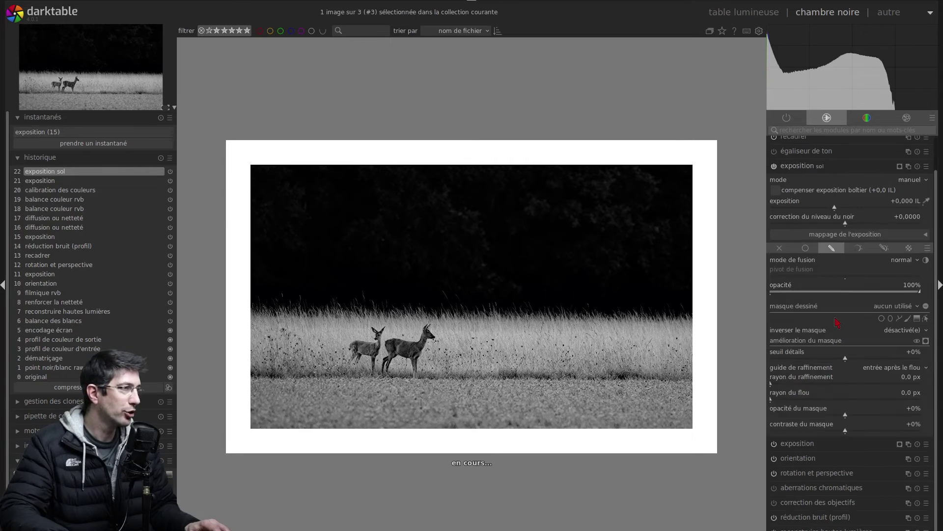
{"action": "left_click", "coordinate": [917, 319]}
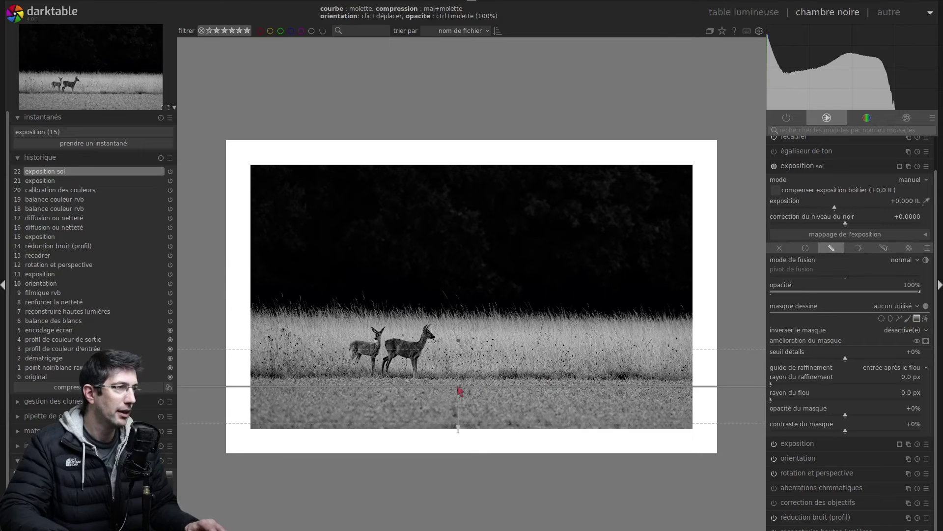
{"action": "left_click", "coordinate": [462, 363]}
{"action": "left_click_drag", "start_coordinate": [460, 373], "coordinate": [503, 404]}
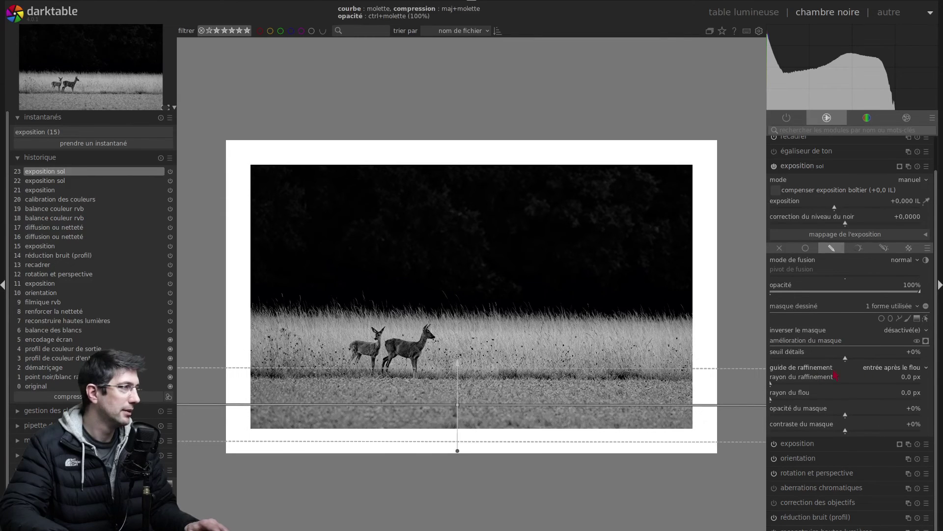
Step: Show the mask overlay of exposition sol, shift the gradient slightly higher on the ground, and hide the overlay
{"action": "left_click", "coordinate": [926, 341]}
{"action": "left_click_drag", "start_coordinate": [579, 406], "coordinate": [585, 399]}
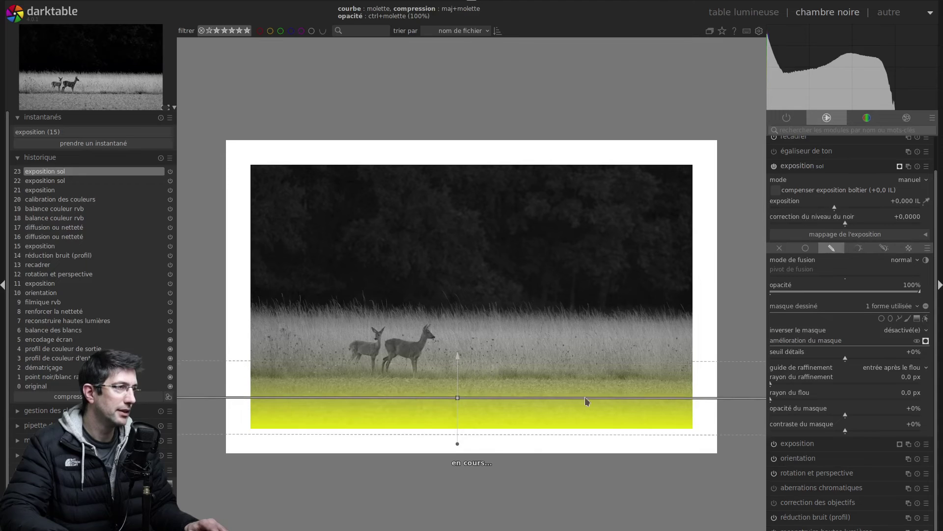
{"action": "left_click", "coordinate": [926, 340]}
{"action": "left_click", "coordinate": [926, 341]}
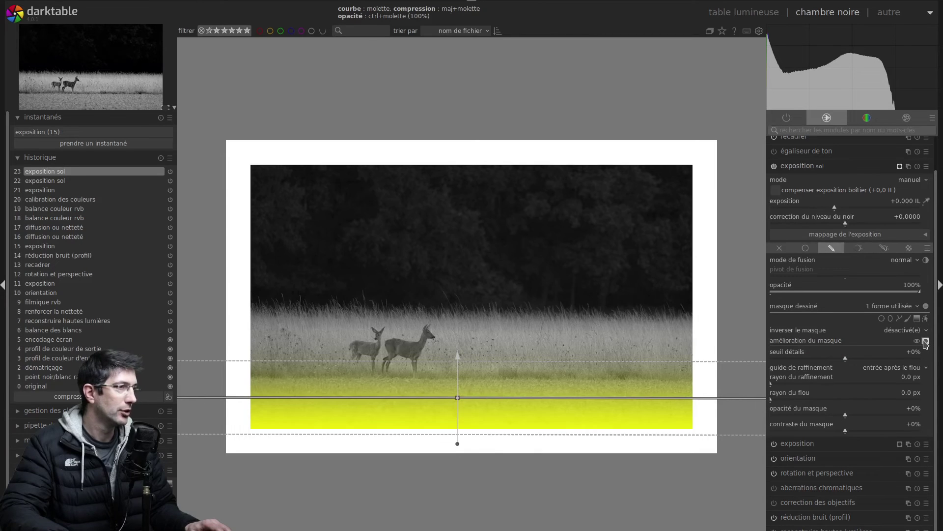
{"action": "left_click", "coordinate": [926, 341]}
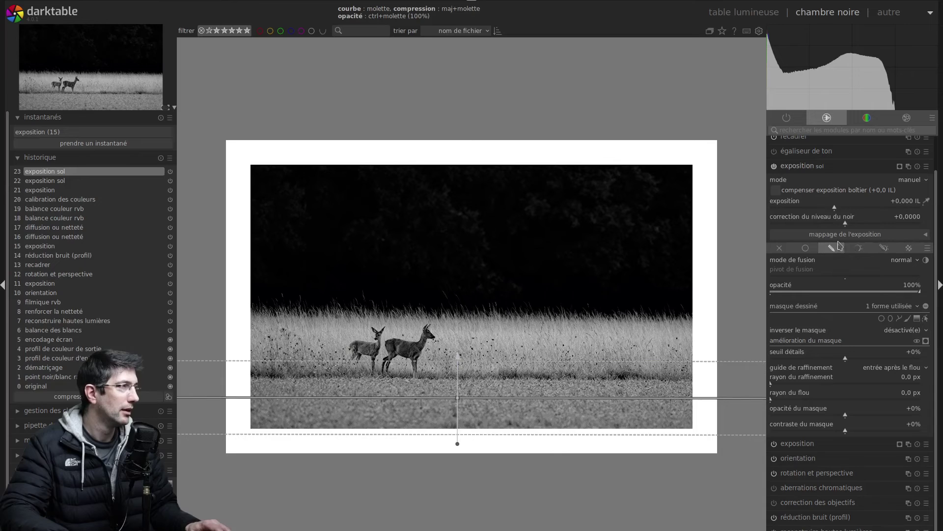
Step: Darken the ground by setting exposition sol to -2,569 IL, and raise its gradient mask to the edge of the tall grass
{"action": "left_click_drag", "start_coordinate": [836, 211], "coordinate": [791, 216]}
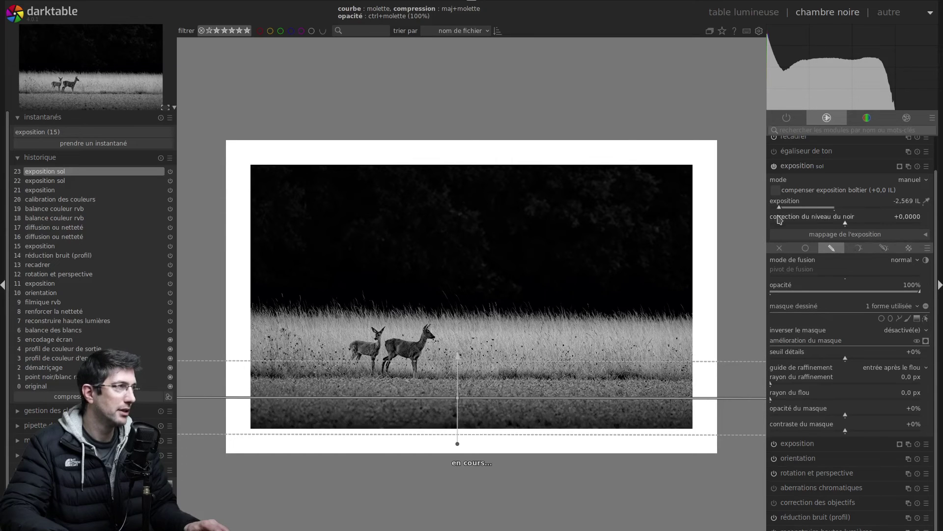
{"action": "left_click_drag", "start_coordinate": [630, 395], "coordinate": [632, 382]}
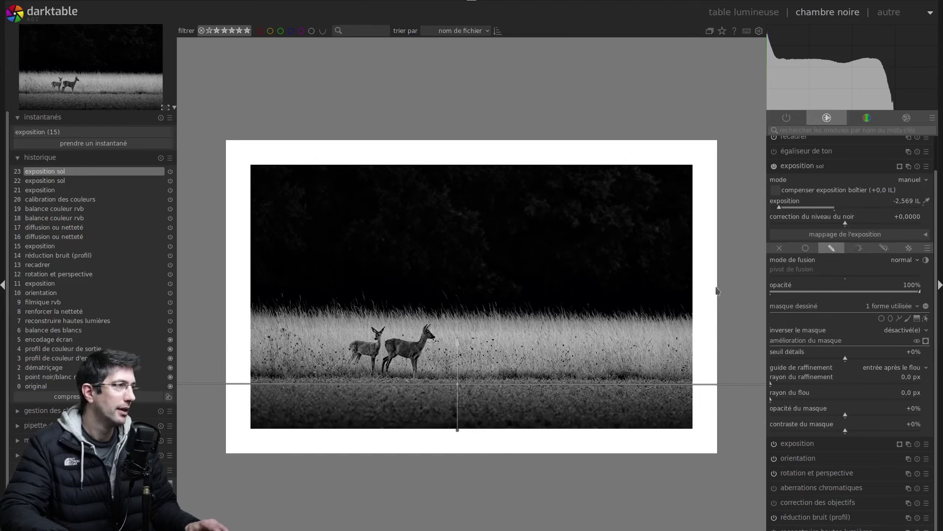
{"action": "left_click", "coordinate": [818, 170]}
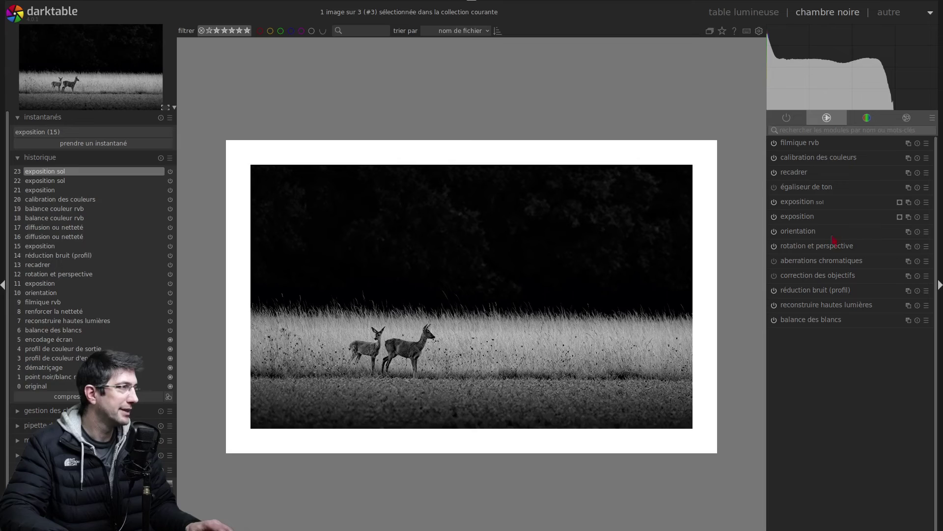
Step: Brighten the masked area of the original exposition module to about +2 IL
{"action": "left_click", "coordinate": [821, 219]}
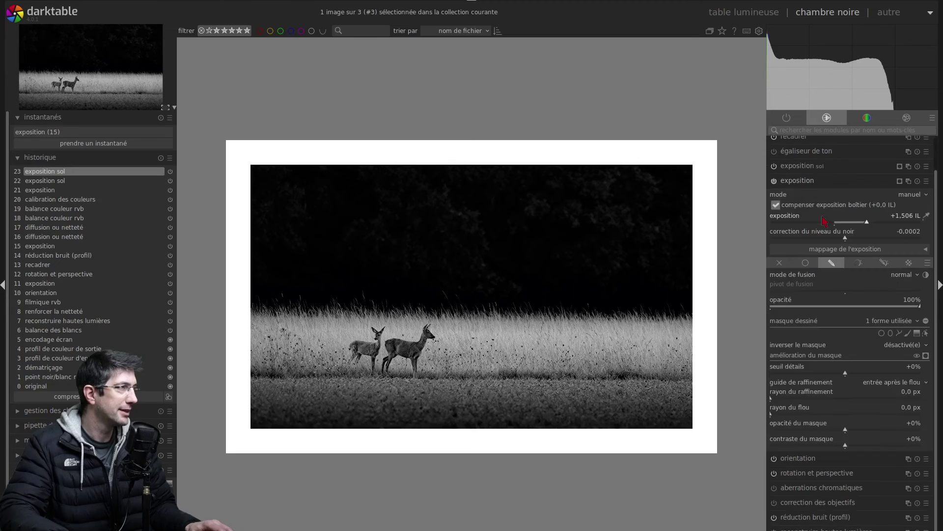
{"action": "left_click_drag", "start_coordinate": [869, 226], "coordinate": [885, 225]}
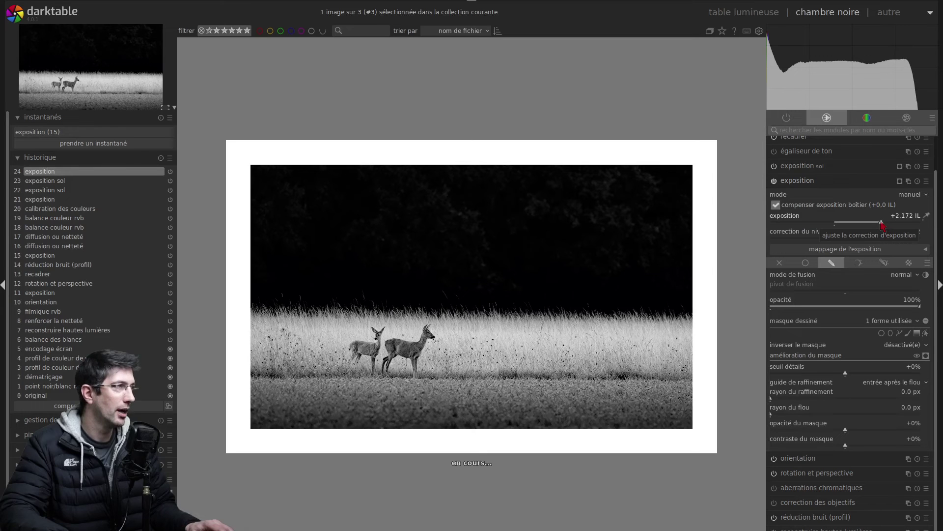
{"action": "left_click", "coordinate": [798, 181]}
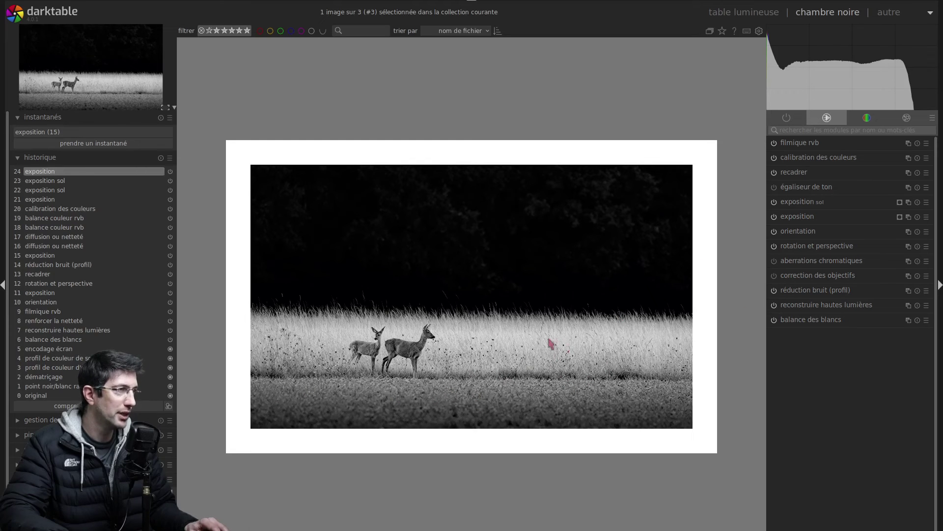
Step: Darken the ground further by setting the exposure of exposition sol to -5 IL
{"action": "left_click", "coordinate": [806, 202]}
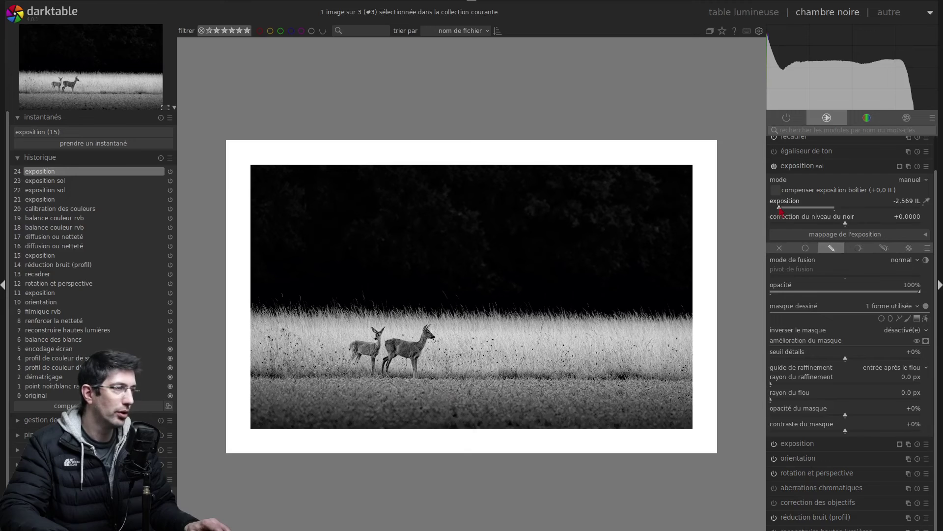
{"action": "left_click_drag", "start_coordinate": [782, 210], "coordinate": [765, 213]}
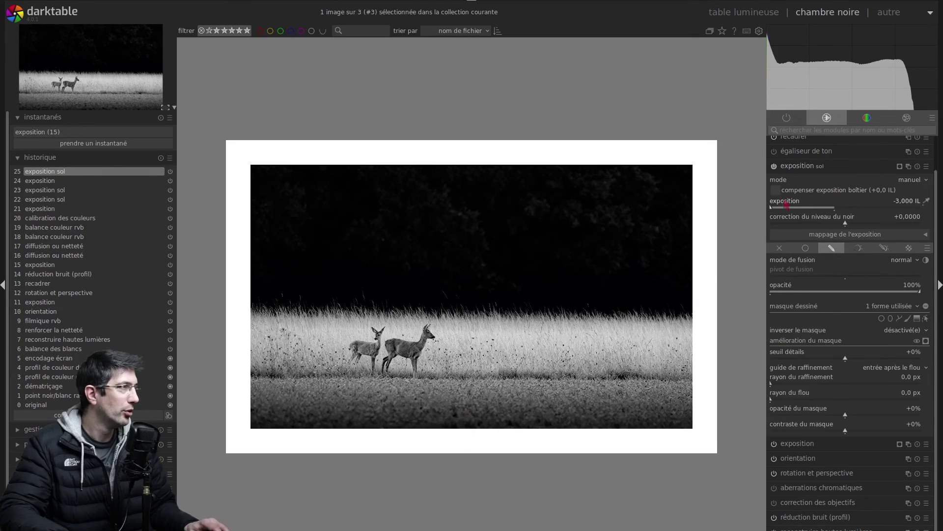
{"action": "right_click", "coordinate": [910, 203]}
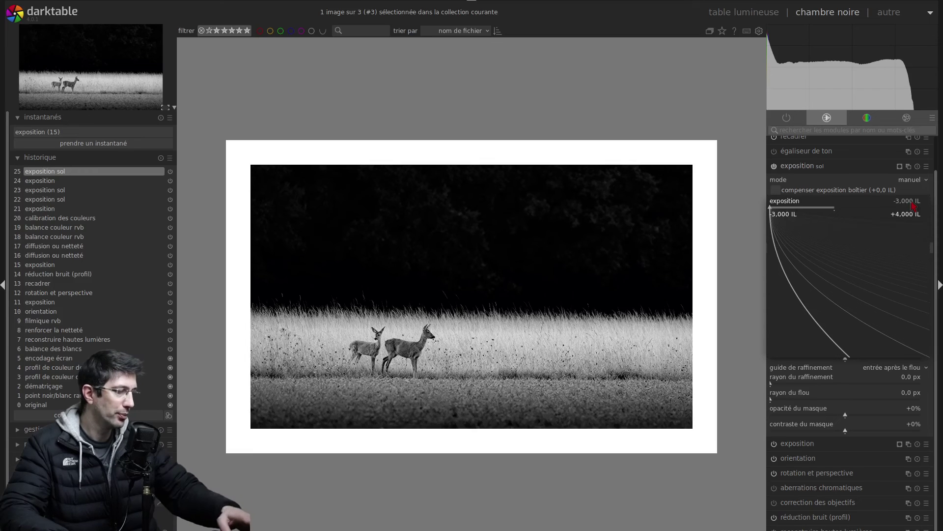
{"action": "type", "text": "-5"}
{"action": "key", "text": "Return"}
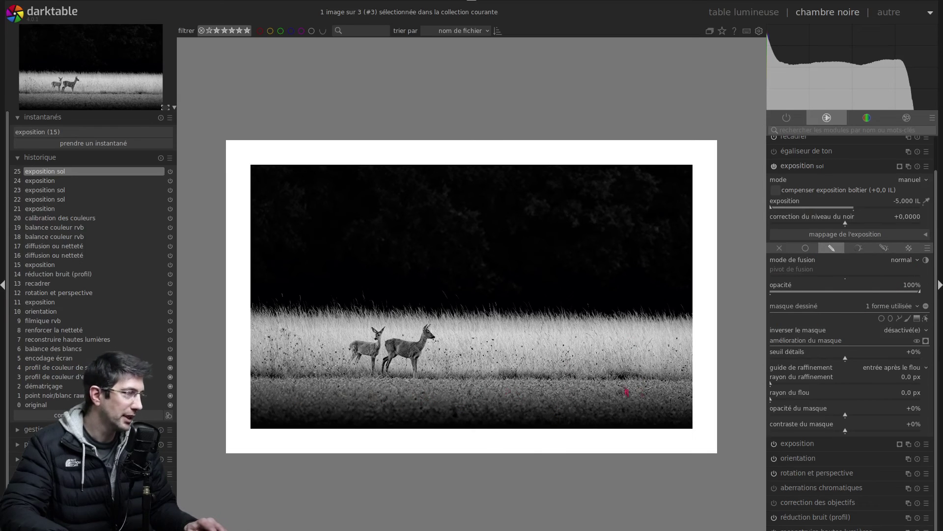
Step: Soften the gradient mask of exposition sol to 5,50% compression and raise it to the level of the deer's legs
{"action": "left_click", "coordinate": [926, 319]}
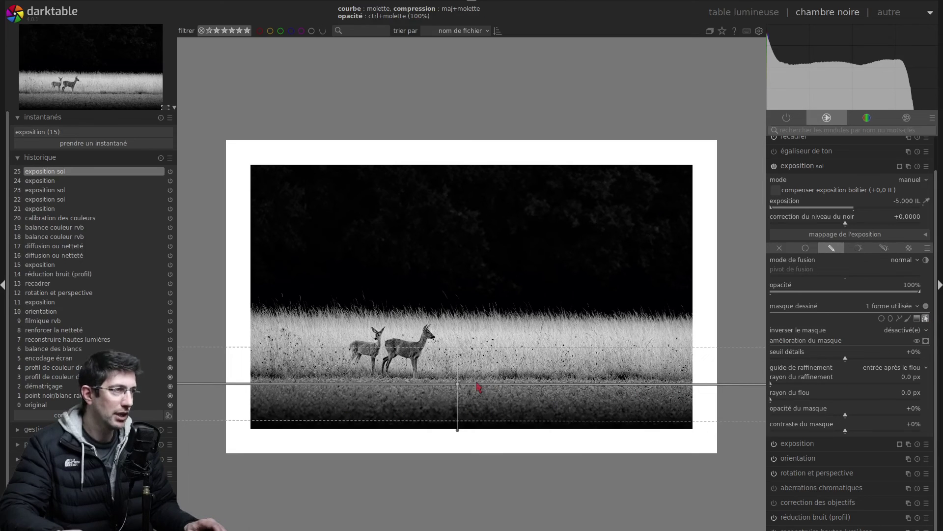
{"action": "scroll", "coordinate": [477, 386], "scroll_direction": "down", "scroll_amount": 3, "text": "shift"}
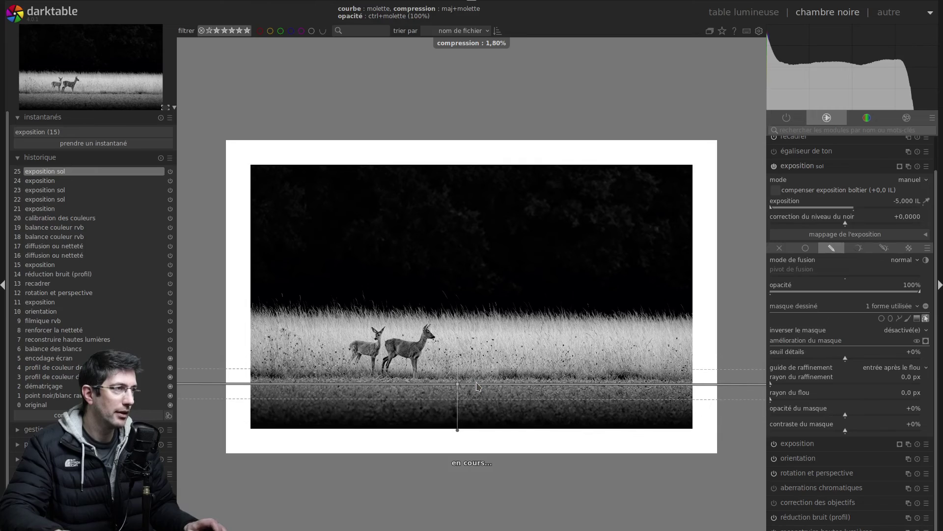
{"action": "scroll", "coordinate": [476, 387], "scroll_direction": "up", "scroll_amount": 4, "text": "shift"}
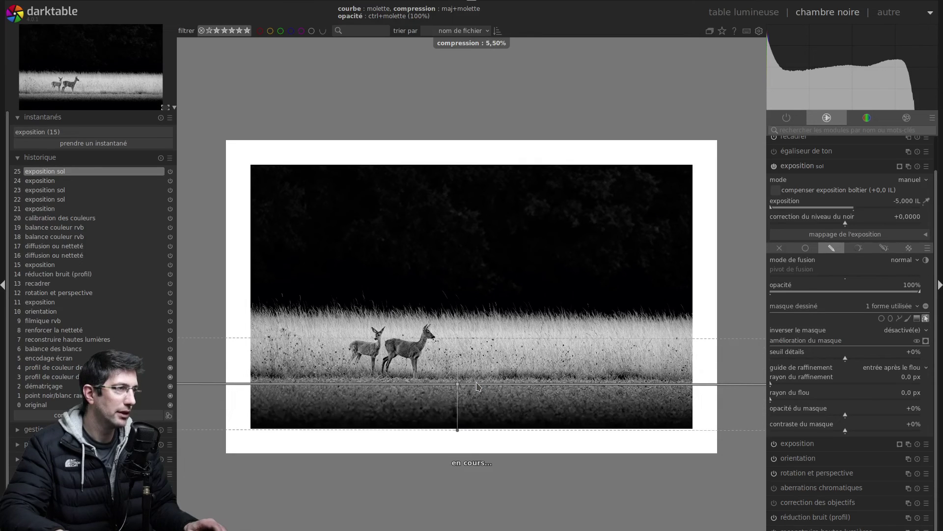
{"action": "left_click_drag", "start_coordinate": [477, 387], "coordinate": [481, 366]}
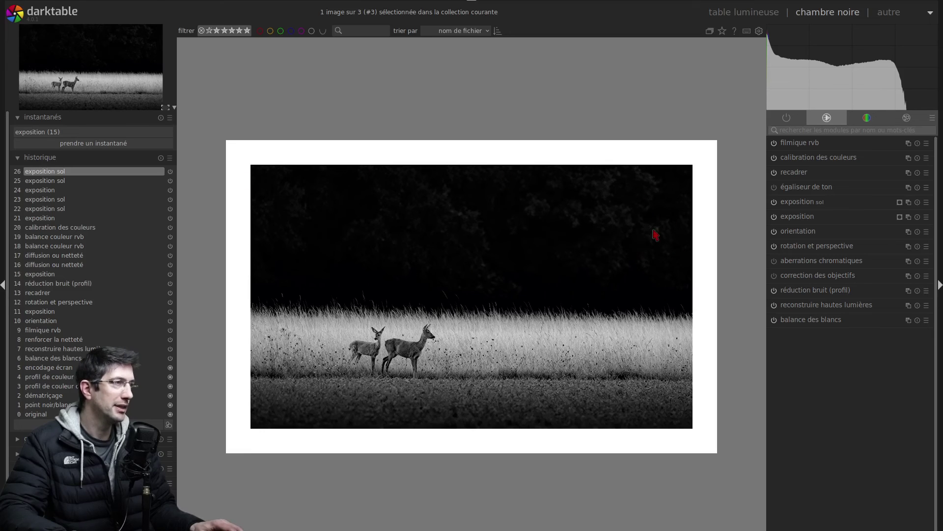
Step: Create another new instance of the exposition module and set its exposure to +0,460 IL
{"action": "left_click", "coordinate": [909, 202]}
{"action": "left_click", "coordinate": [901, 212]}
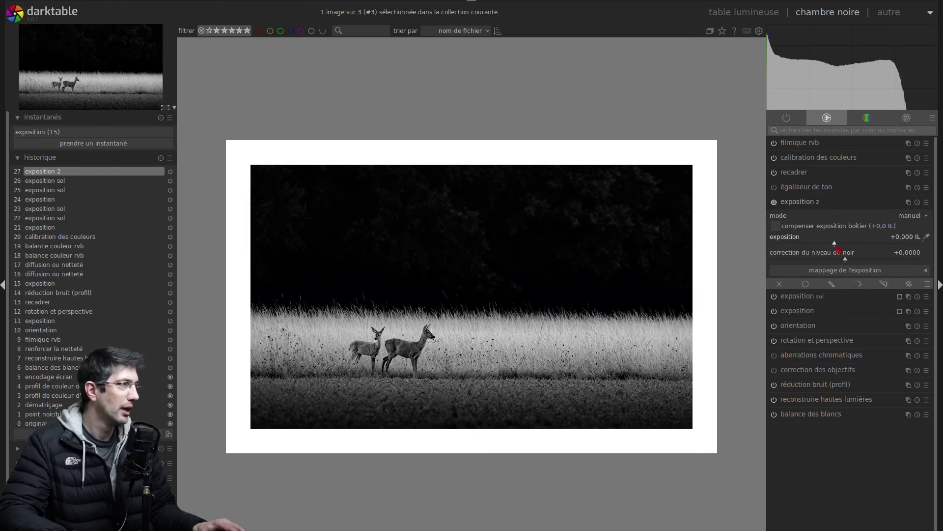
{"action": "left_click_drag", "start_coordinate": [839, 250], "coordinate": [860, 248]}
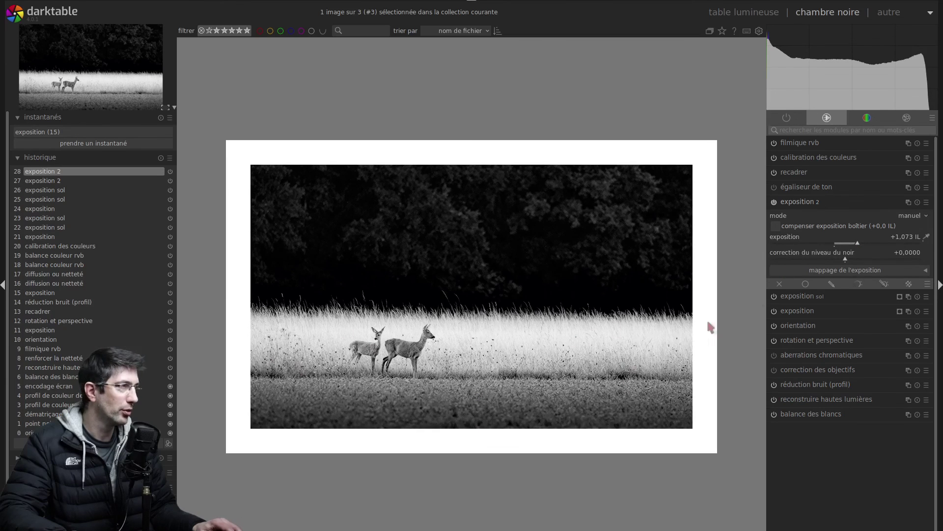
{"action": "left_click", "coordinate": [846, 246]}
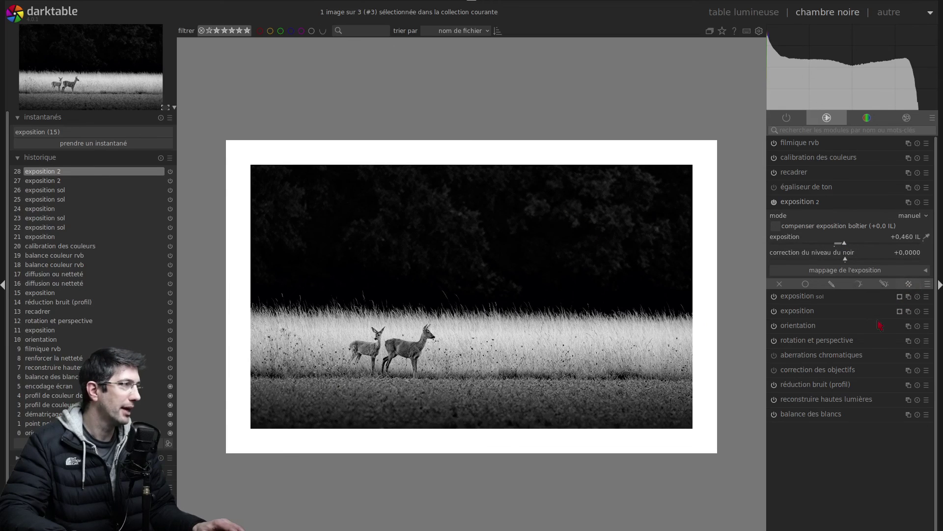
Step: Give exposition 2 a horizontal drawn gradient mask over the dark trees, with its line just above the tall grass
{"action": "left_click", "coordinate": [832, 284]}
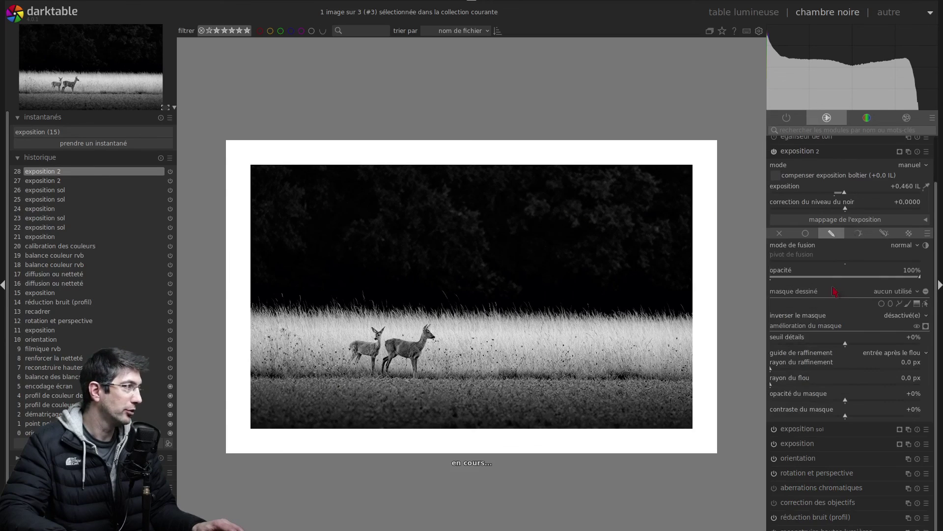
{"action": "left_click", "coordinate": [917, 303]}
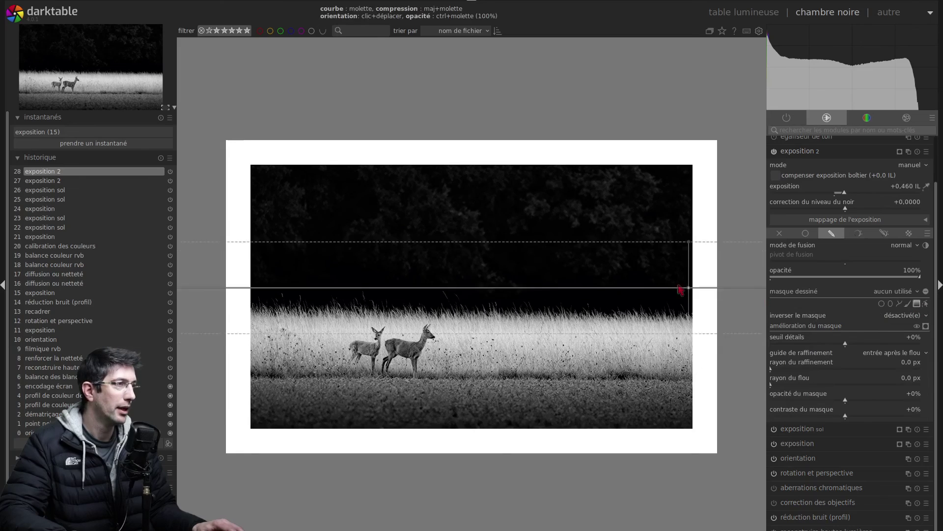
{"action": "left_click", "coordinate": [476, 292]}
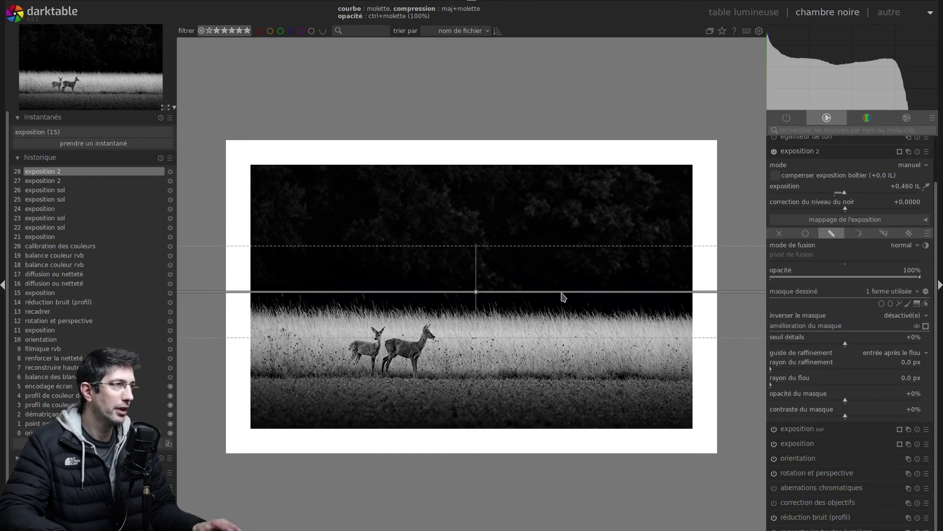
{"action": "left_click_drag", "start_coordinate": [563, 293], "coordinate": [562, 286]}
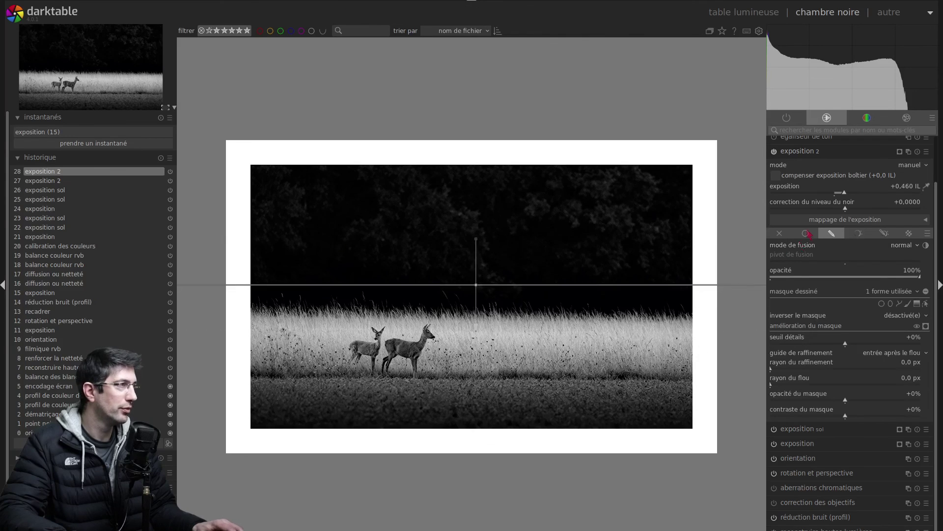
{"action": "left_click", "coordinate": [827, 155]}
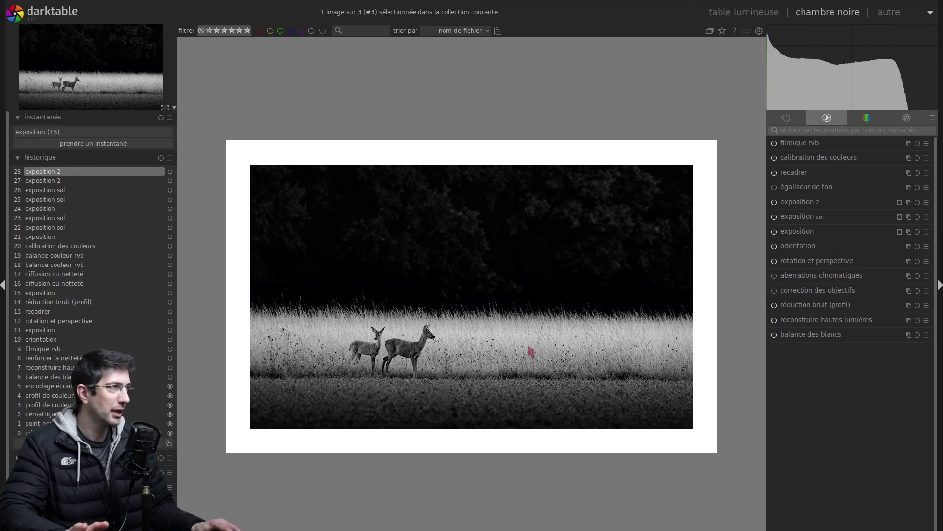
Step: Enable the contraste local module and open its settings
{"action": "left_click", "coordinate": [865, 119]}
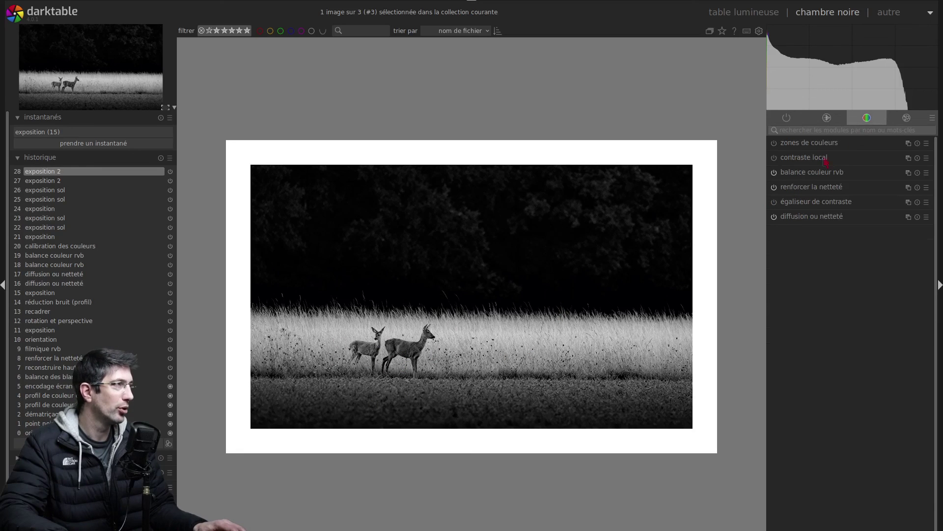
{"action": "left_click", "coordinate": [774, 158]}
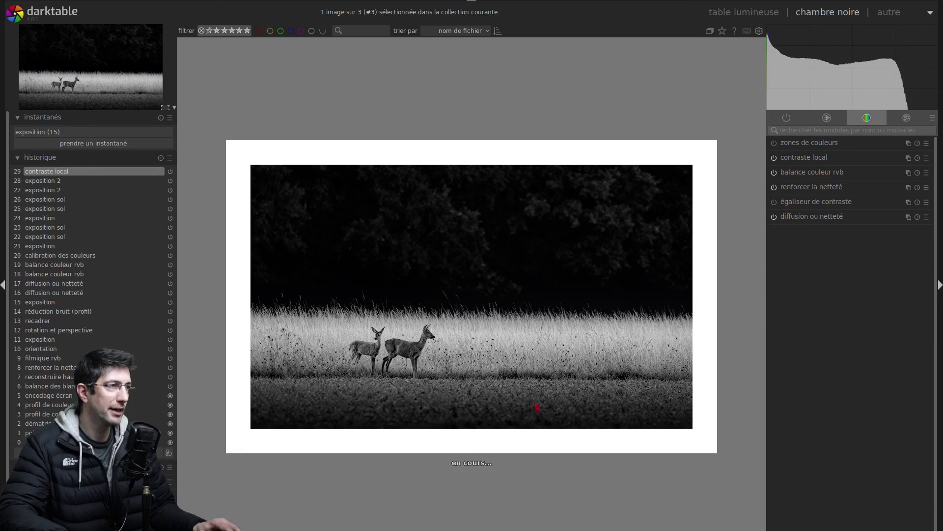
{"action": "left_click", "coordinate": [839, 157]}
Step: Restrict contraste local to the two deer with a drawn path mask traced closely around both animals
{"action": "left_click", "coordinate": [804, 247]}
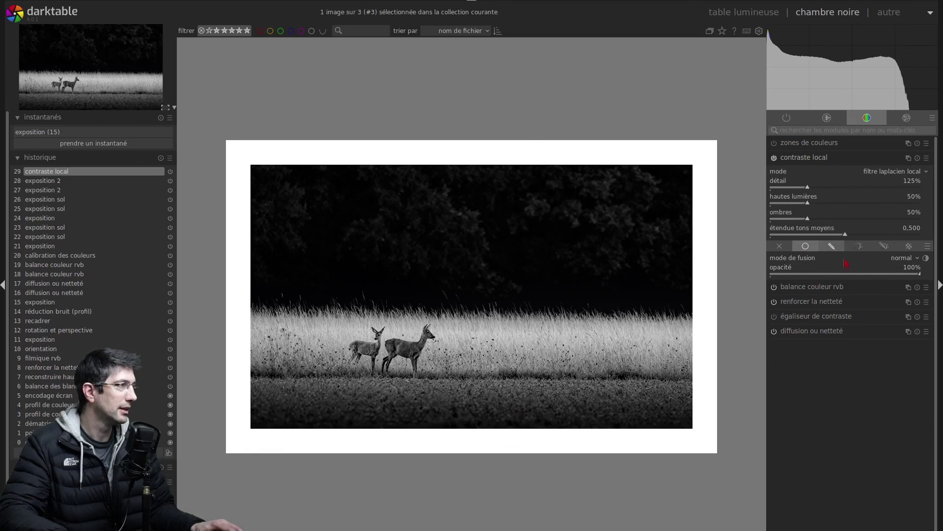
{"action": "left_click", "coordinate": [832, 245]}
{"action": "left_click", "coordinate": [899, 301]}
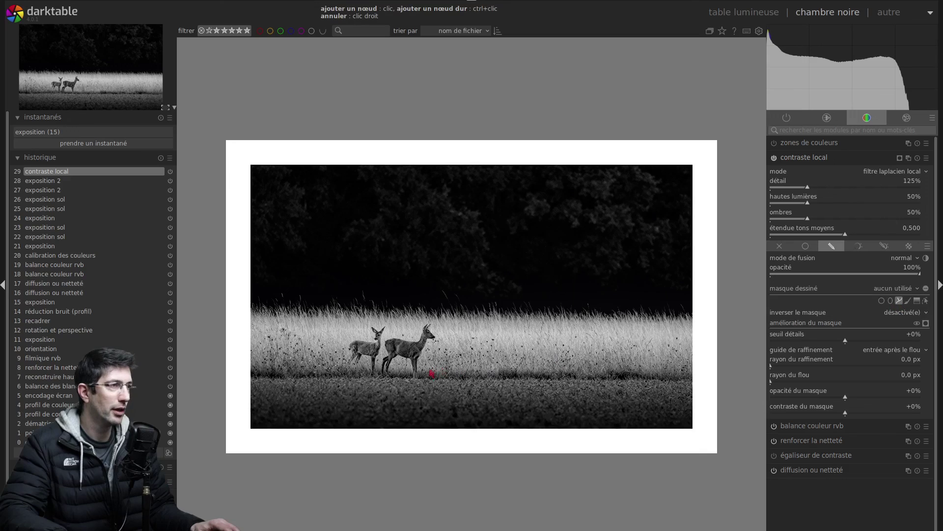
{"action": "left_click", "coordinate": [425, 381]}
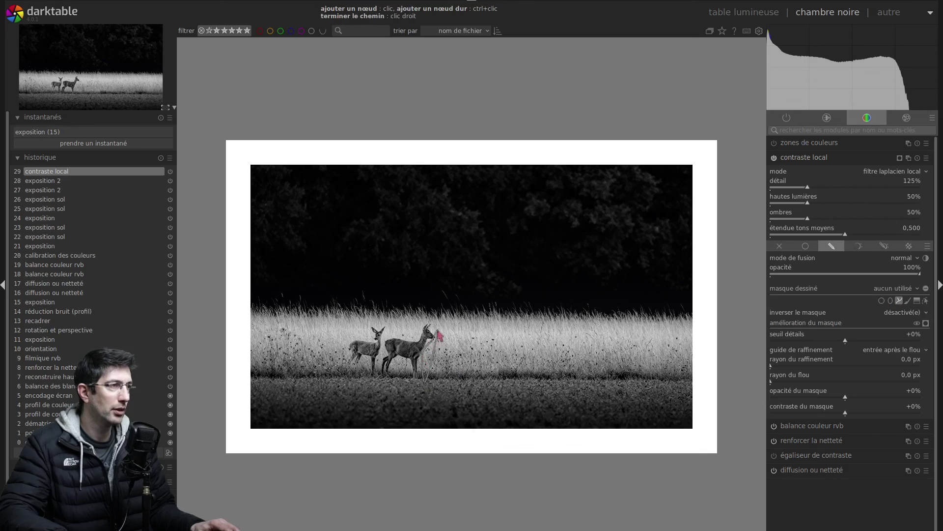
{"action": "left_click", "coordinate": [428, 326]}
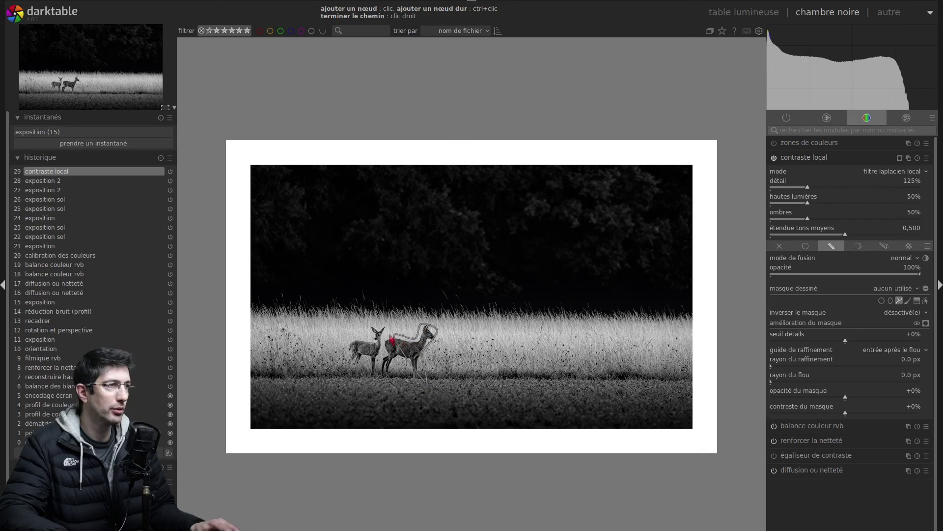
{"action": "left_click", "coordinate": [385, 335]}
{"action": "left_click", "coordinate": [343, 341]}
{"action": "left_click", "coordinate": [351, 371]}
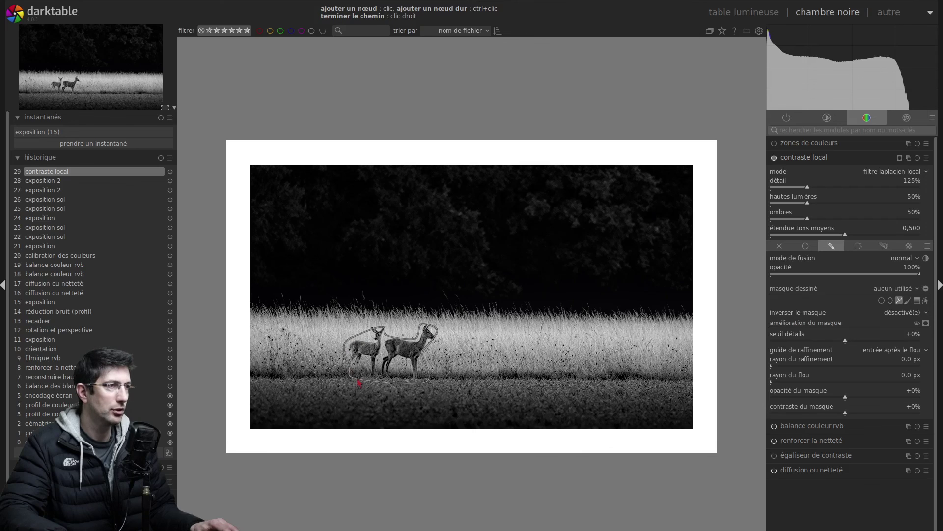
{"action": "right_click", "coordinate": [396, 381]}
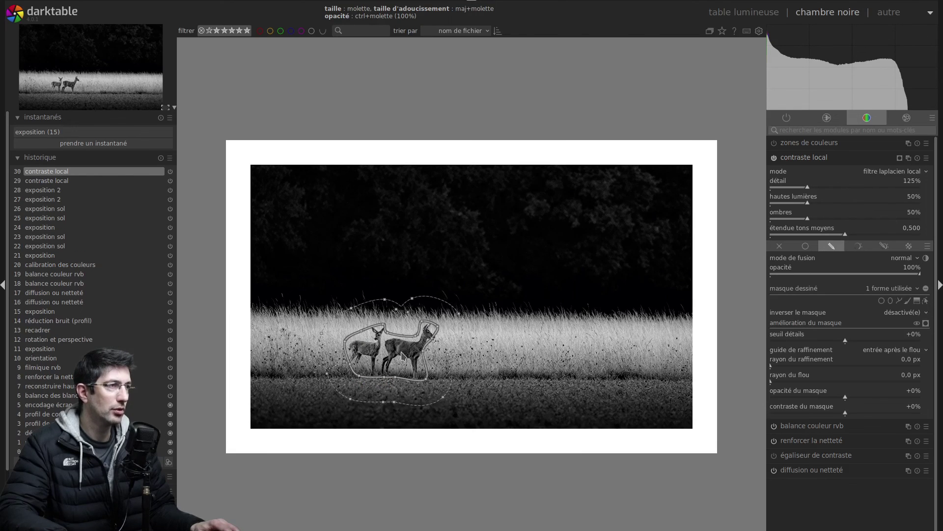
{"action": "left_click", "coordinate": [810, 163]}
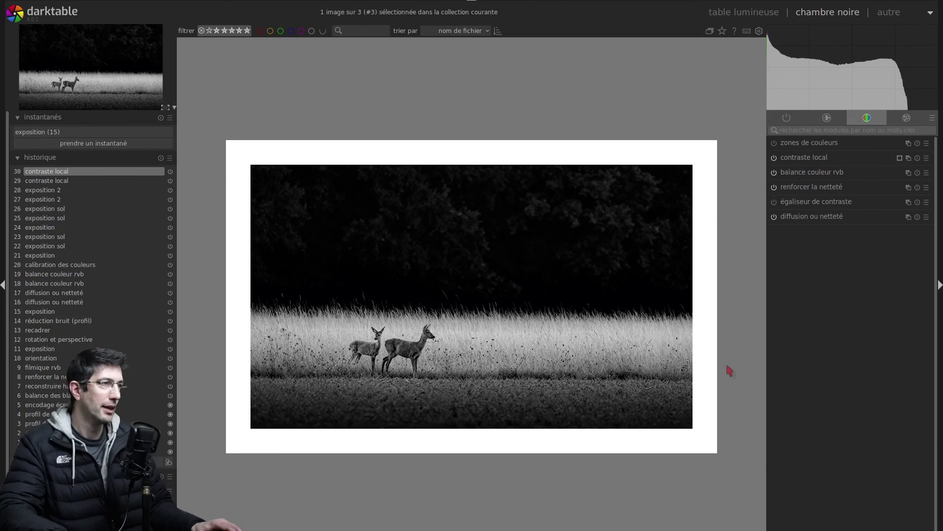
Step: Examine the two deer up close
{"action": "scroll", "coordinate": [398, 365], "scroll_direction": "up", "scroll_amount": 2}
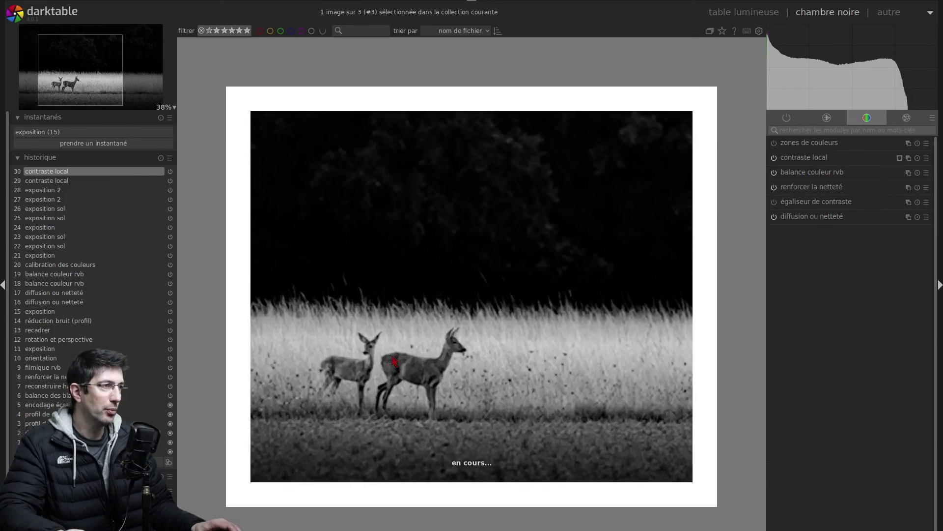